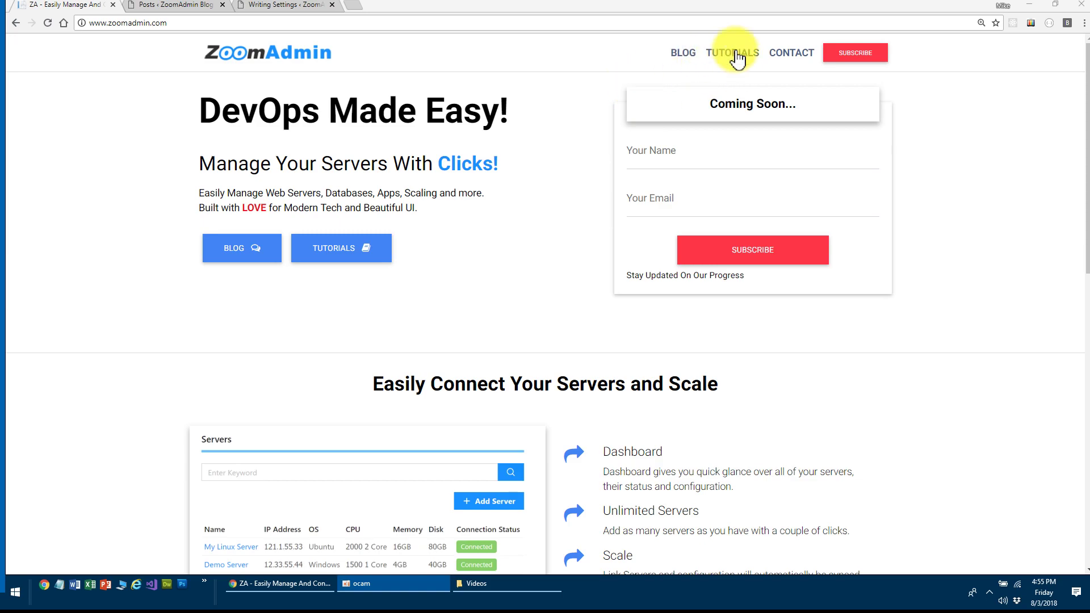
# - Leave the blog for the ZoomAdmin homepage, scroll through its sections and return to the top
pyautogui.click(683, 54)
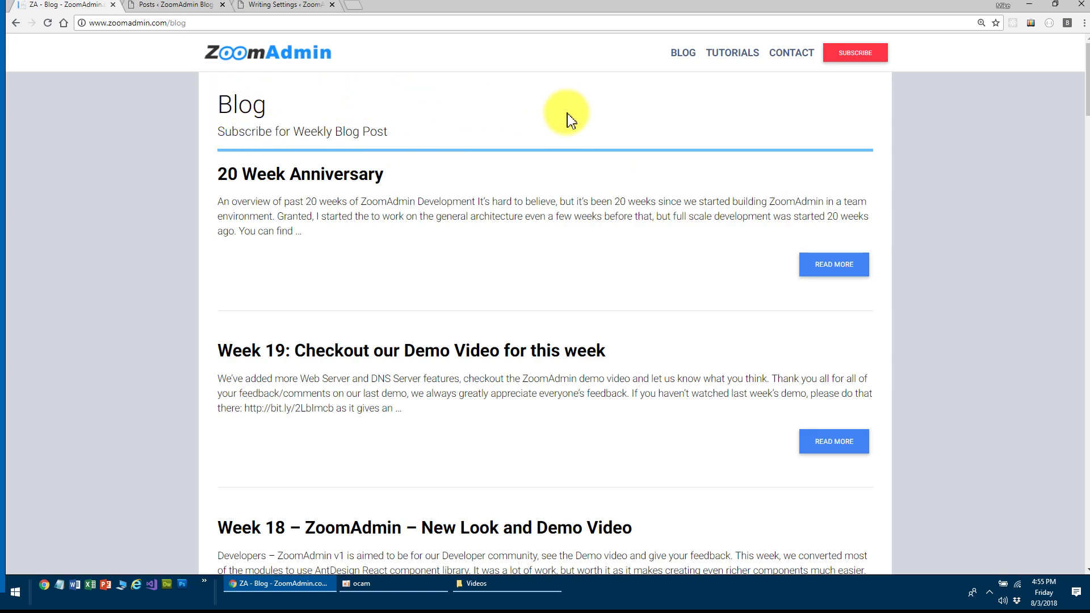
pyautogui.click(302, 52)
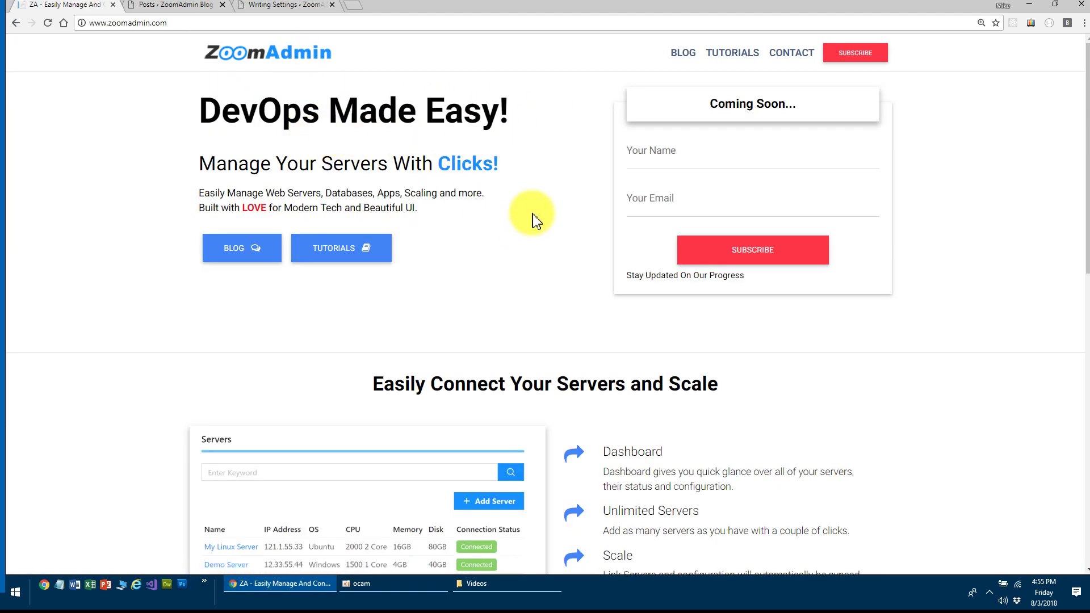
pyautogui.scroll(-1, 532, 216)
pyautogui.scroll(1, 531, 216)
pyautogui.scroll(-5, 466, 244)
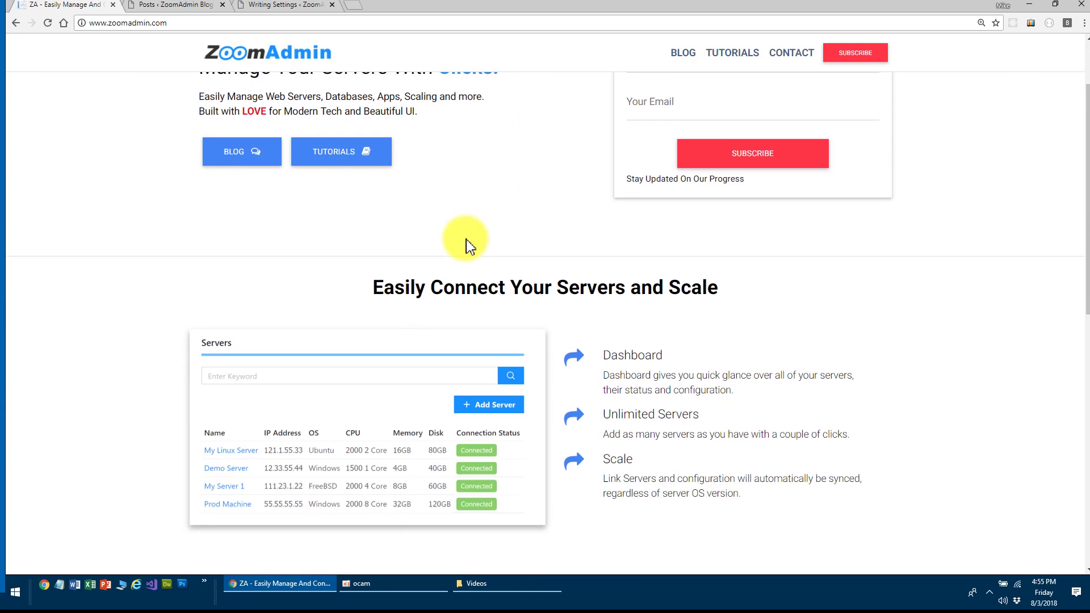
pyautogui.scroll(5, 466, 244)
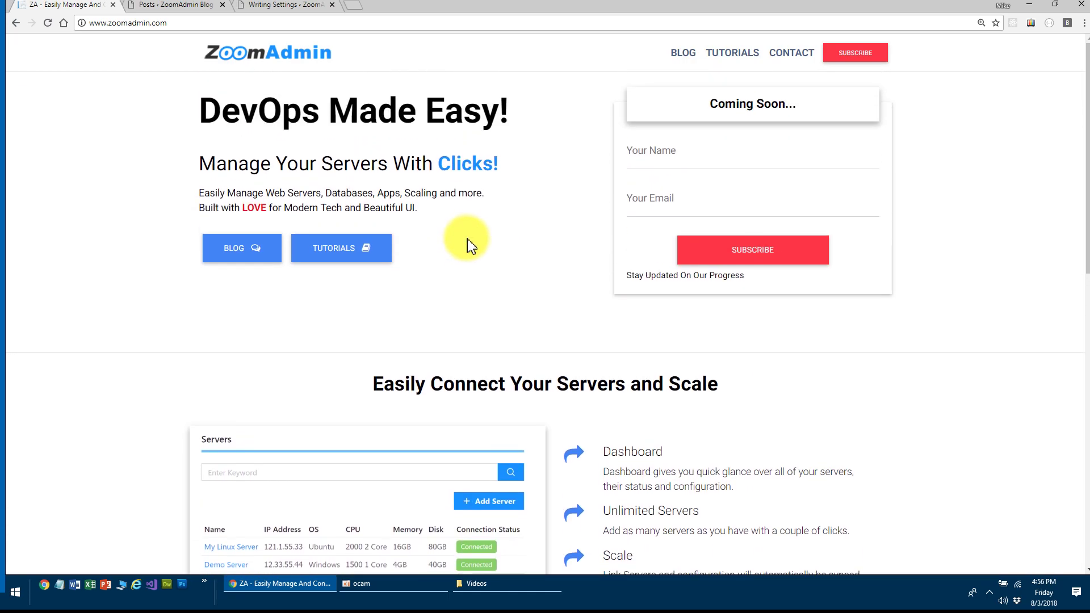
pyautogui.scroll(-6, 468, 244)
pyautogui.scroll(-4, 467, 241)
pyautogui.scroll(4, 466, 239)
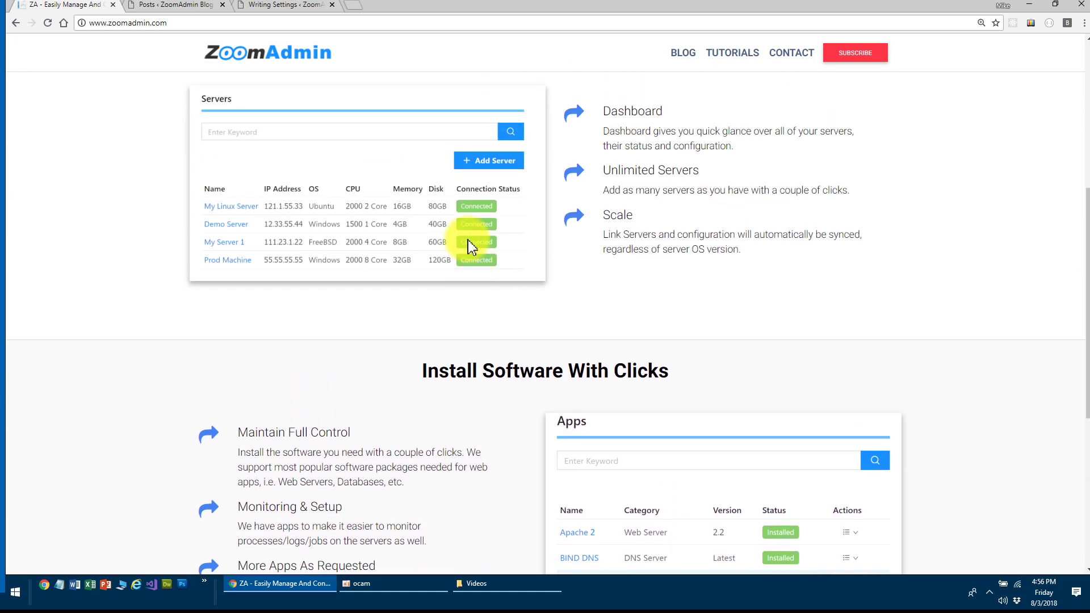
pyautogui.scroll(-4, 658, 312)
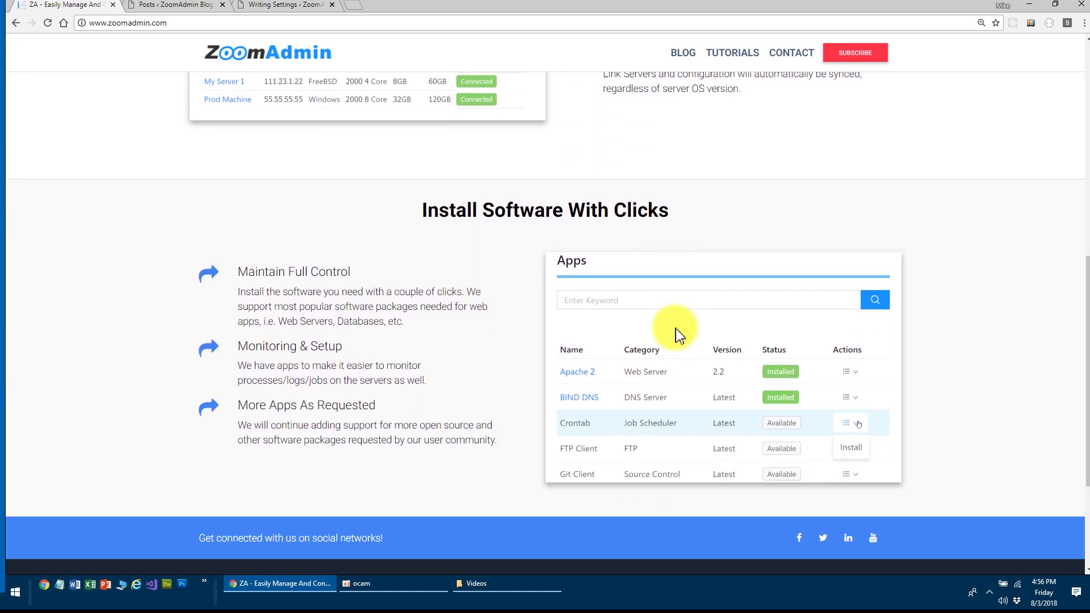
pyautogui.scroll(10, 677, 326)
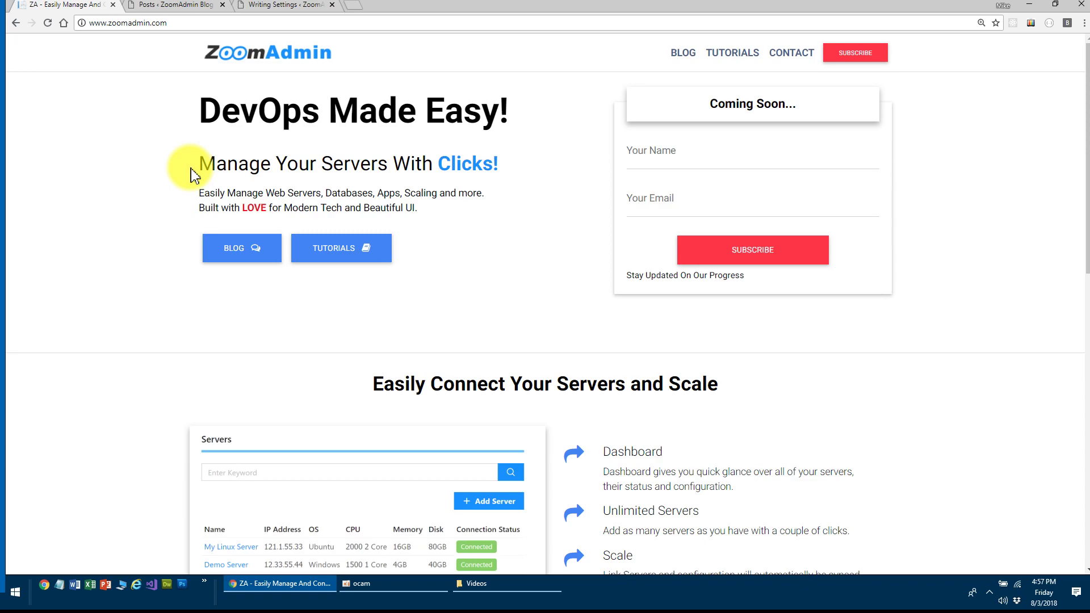
# - Open the blog list, view the top '20 Week Anniversary' post, and return to the list
pyautogui.click(682, 53)
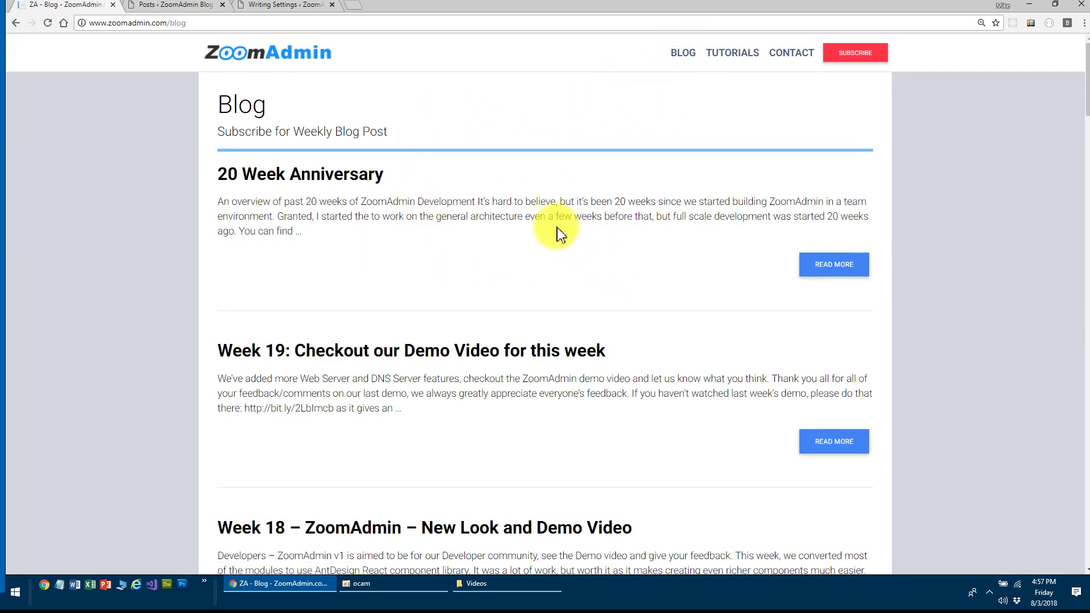
pyautogui.scroll(-7, 554, 232)
pyautogui.scroll(6, 550, 241)
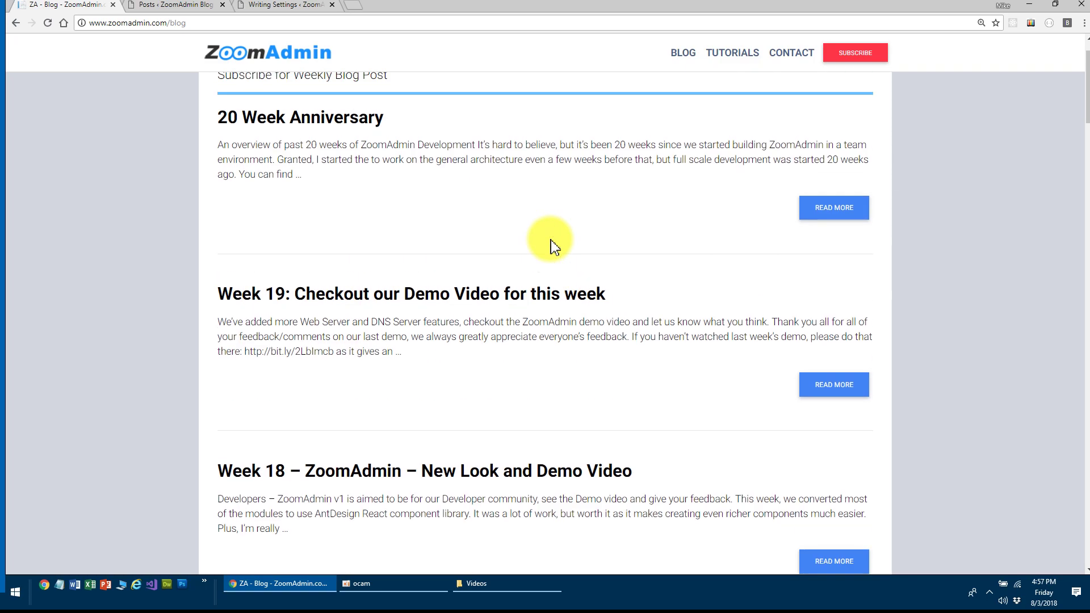
pyautogui.click(806, 218)
pyautogui.click(684, 54)
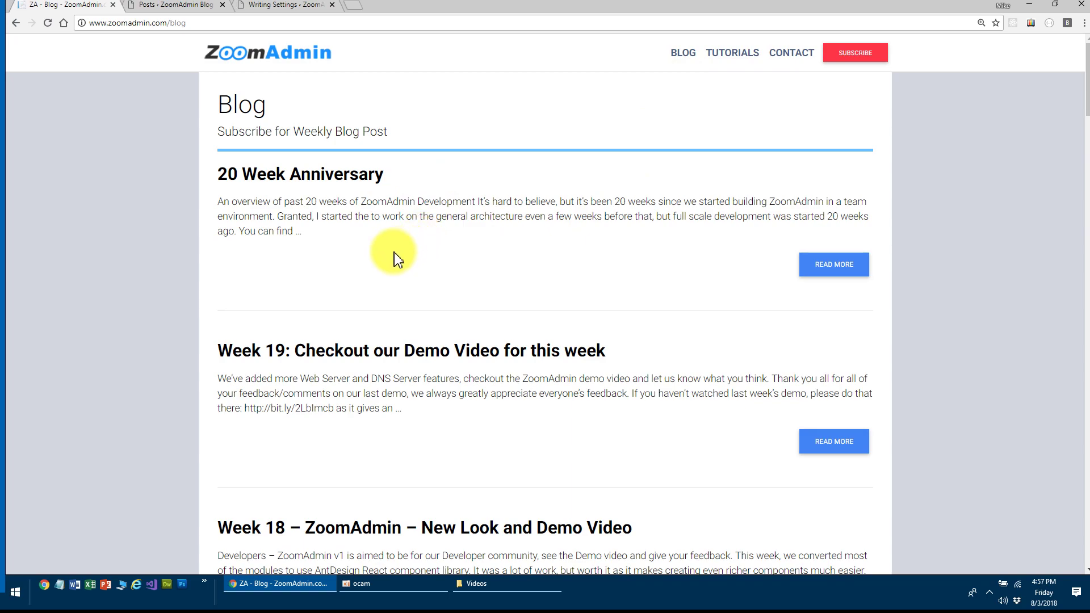
# - Reload the blog with the DevTools Network panel open, review the memory-cached requests, then close DevTools
pyautogui.press('F12')
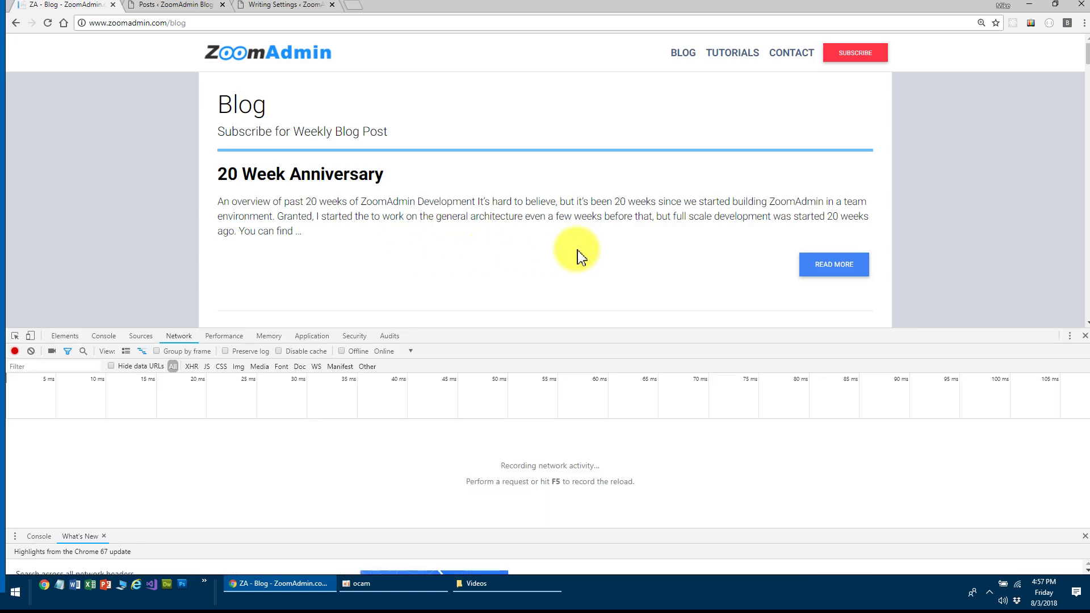
pyautogui.click(44, 25)
pyautogui.scroll(5, 503, 462)
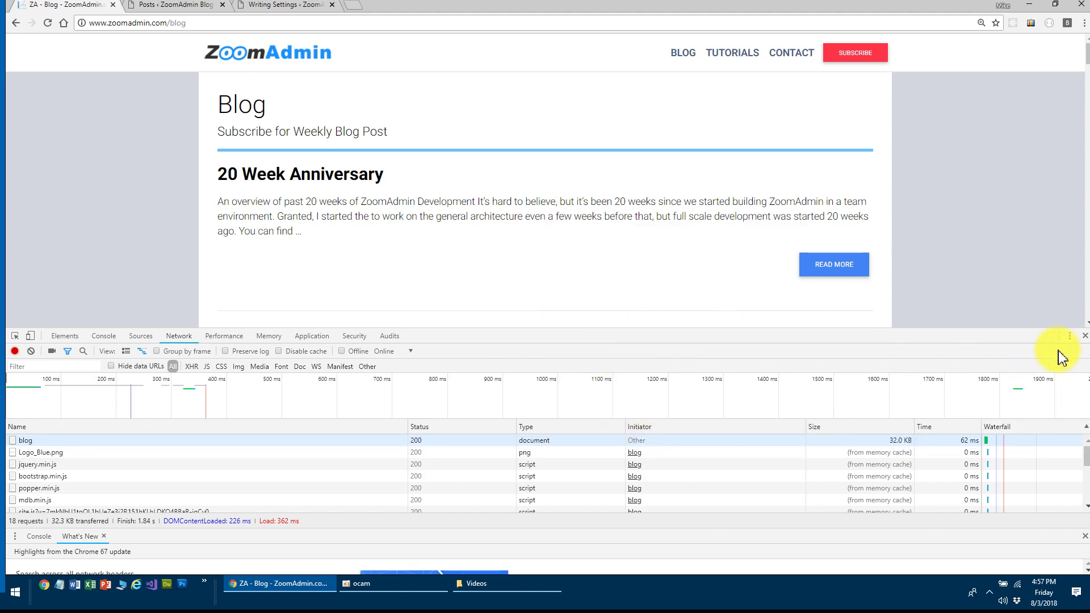
pyautogui.click(1085, 336)
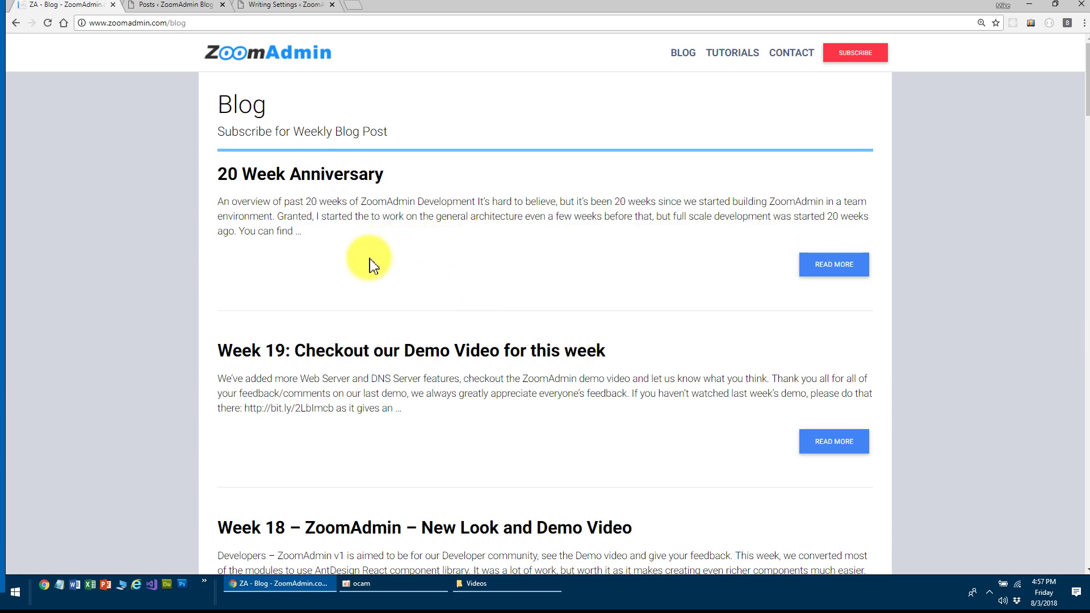
# - From the WordPress posts list, start a new post titled 'test 777'
pyautogui.click(173, 5)
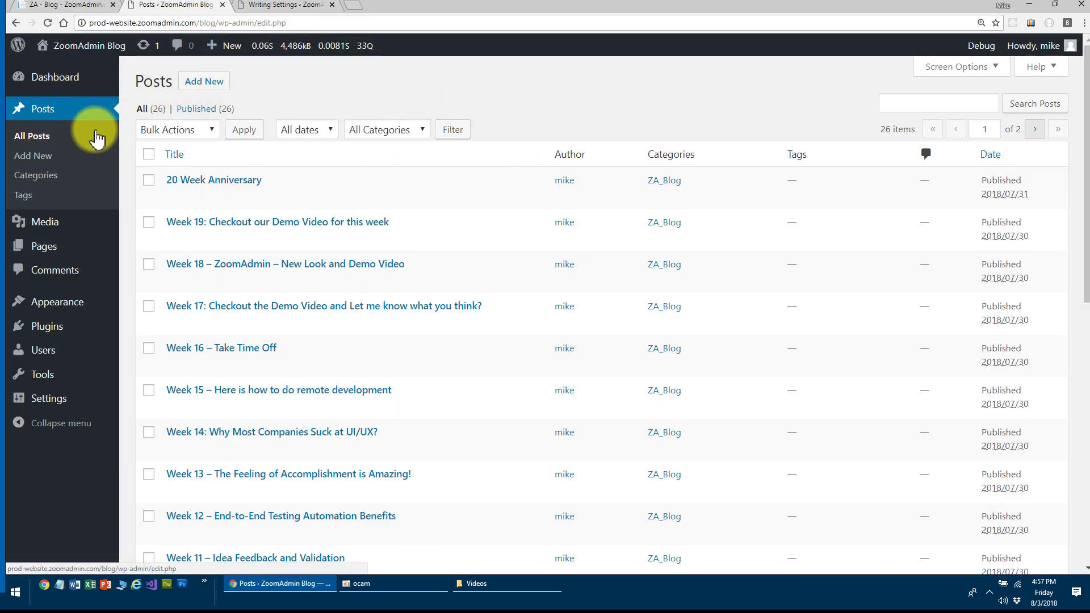
pyautogui.click(205, 84)
pyautogui.write('t')
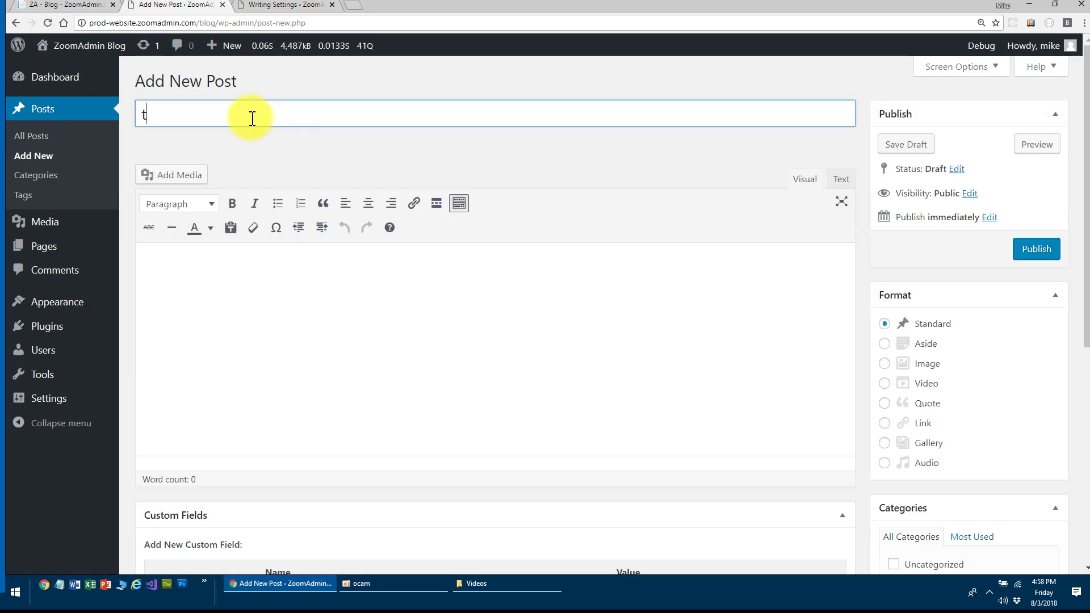
pyautogui.write('est 666')
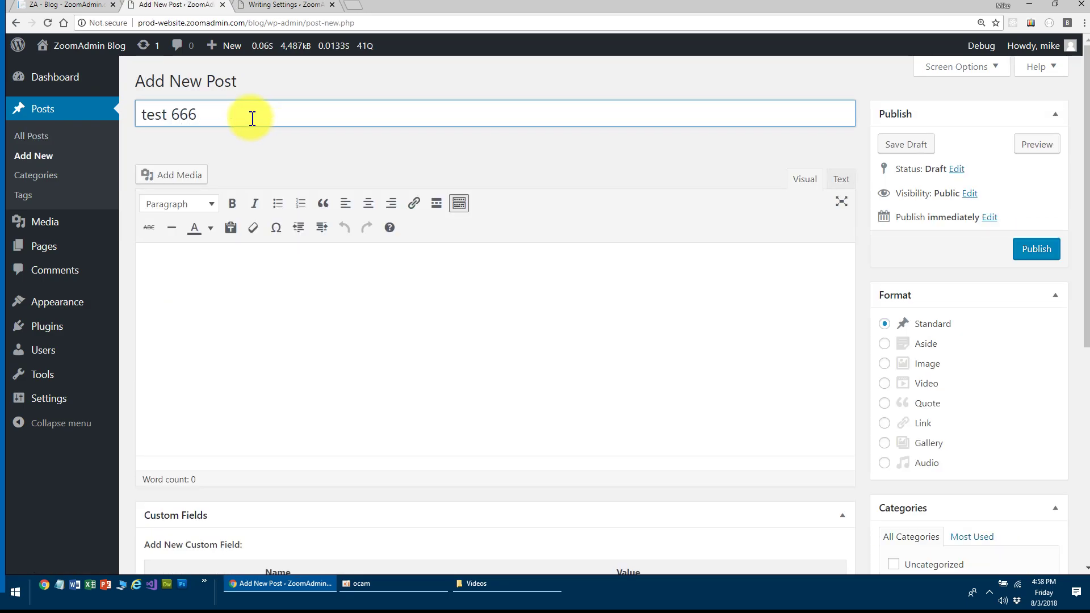
pyautogui.press('BackSpace')
pyautogui.press('BackSpace')
pyautogui.press('BackSpace')
pyautogui.write('4')
pyautogui.press('BackSpace')
pyautogui.write('777')
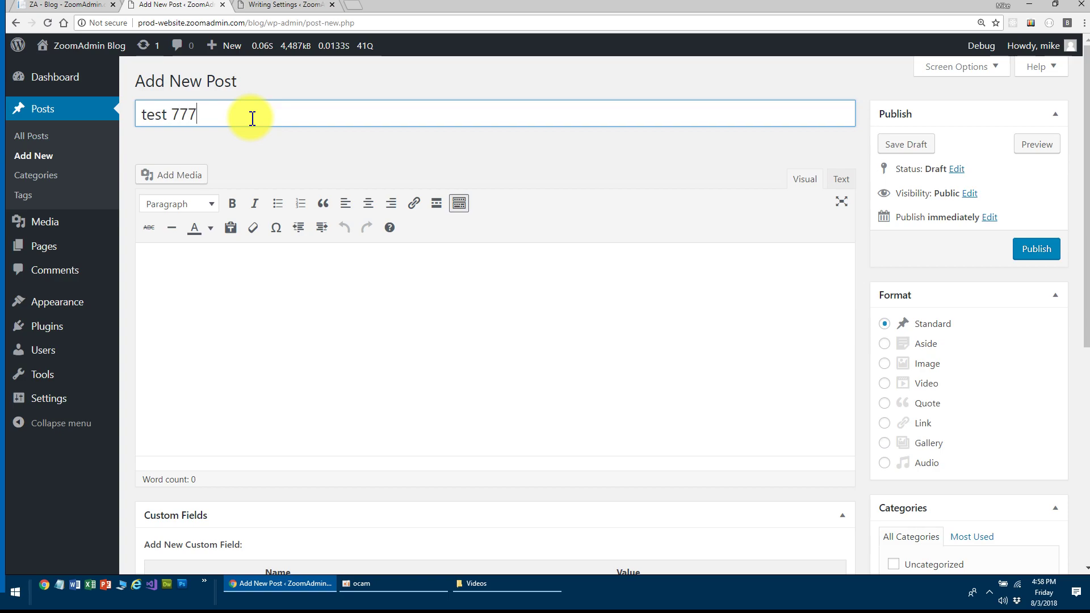
# - Write the body 'test ttee' with a bold 'test' line, then publish the post
pyautogui.click(261, 317)
pyautogui.write('test ttee')
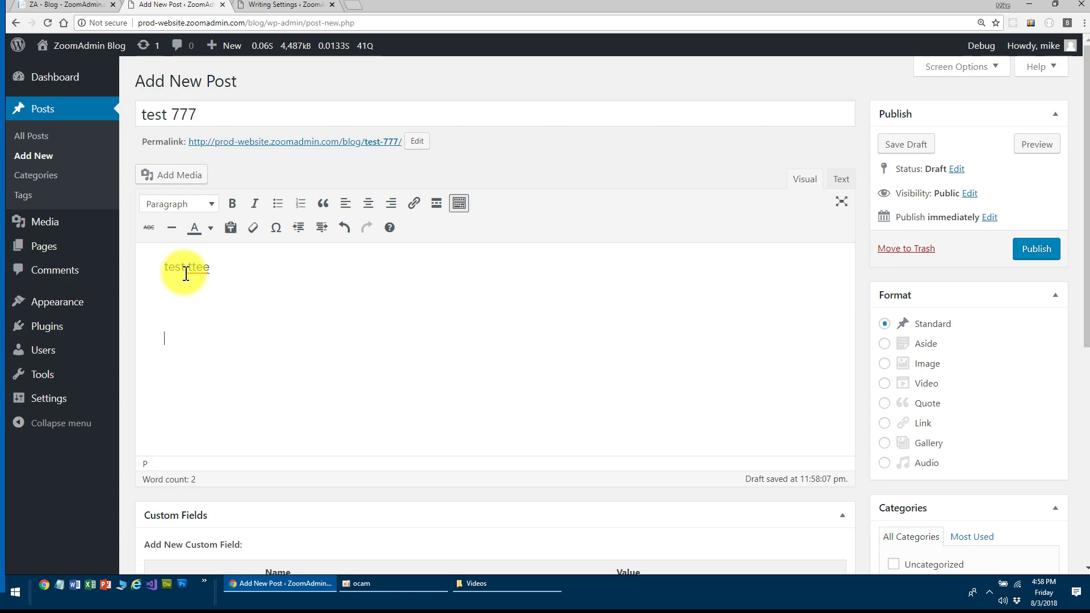
pyautogui.write('test')
pyautogui.moveTo(216, 343); pyautogui.dragTo(148, 288)
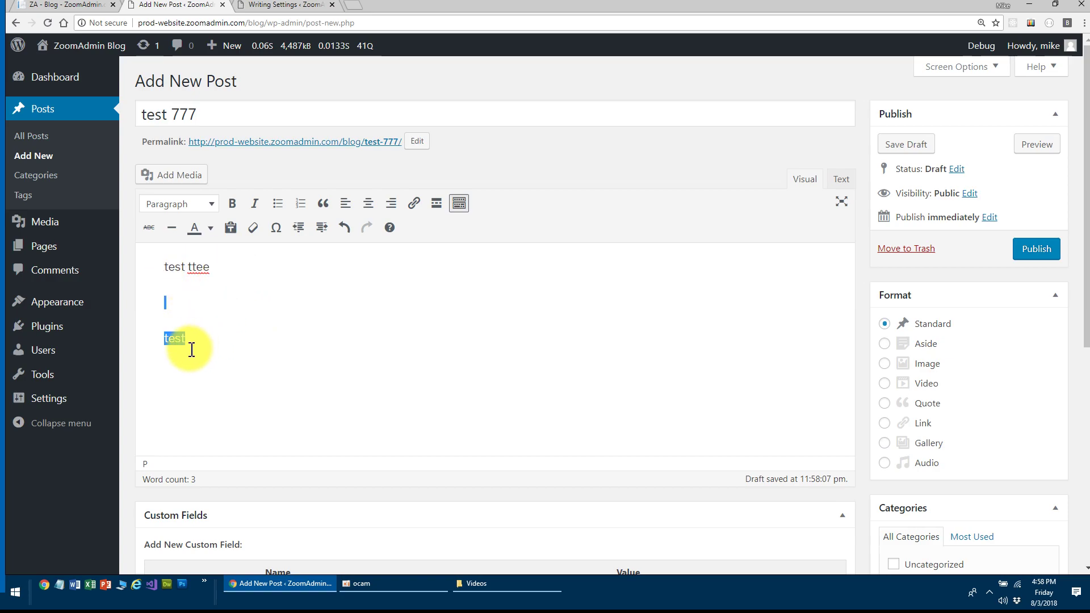
pyautogui.click(232, 203)
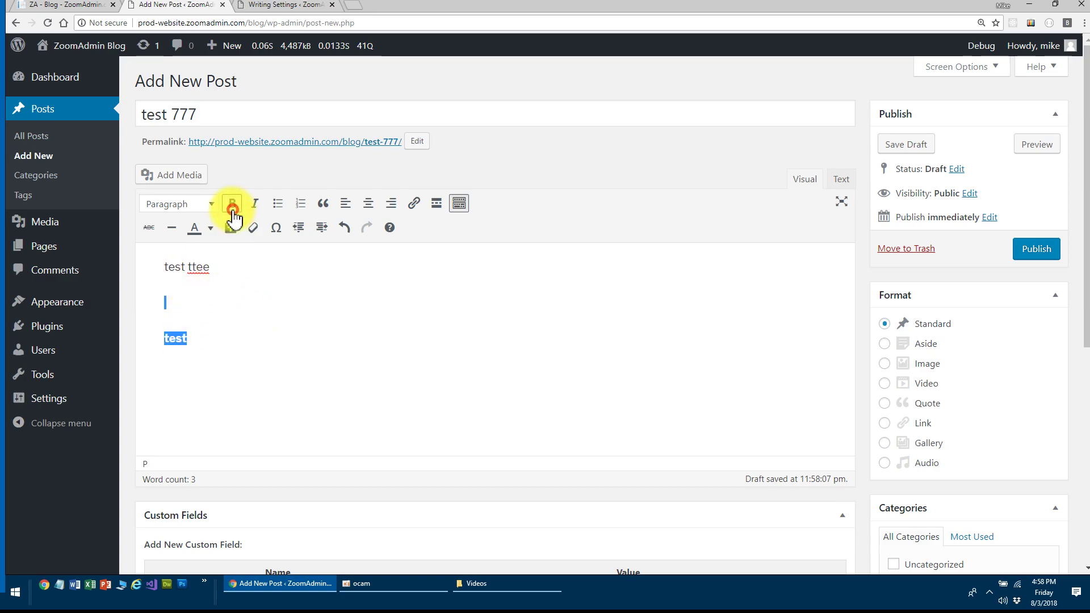
pyautogui.click(273, 328)
pyautogui.click(1034, 255)
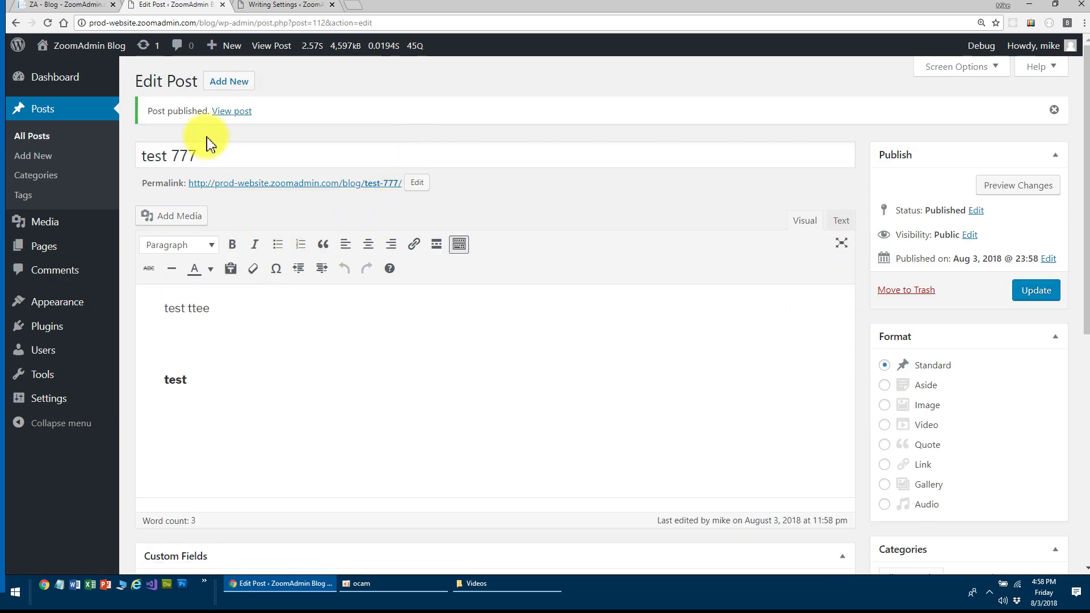
# - Reload the ZoomAdmin blog, open the top 'test 777' post, then return to the WordPress editor
pyautogui.click(85, 6)
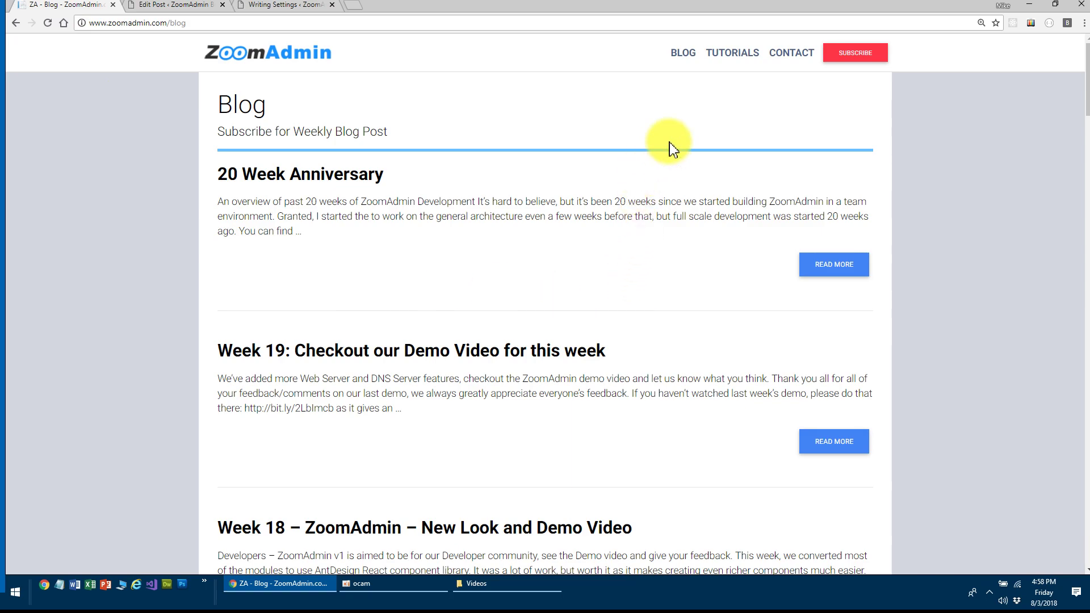
pyautogui.click(683, 53)
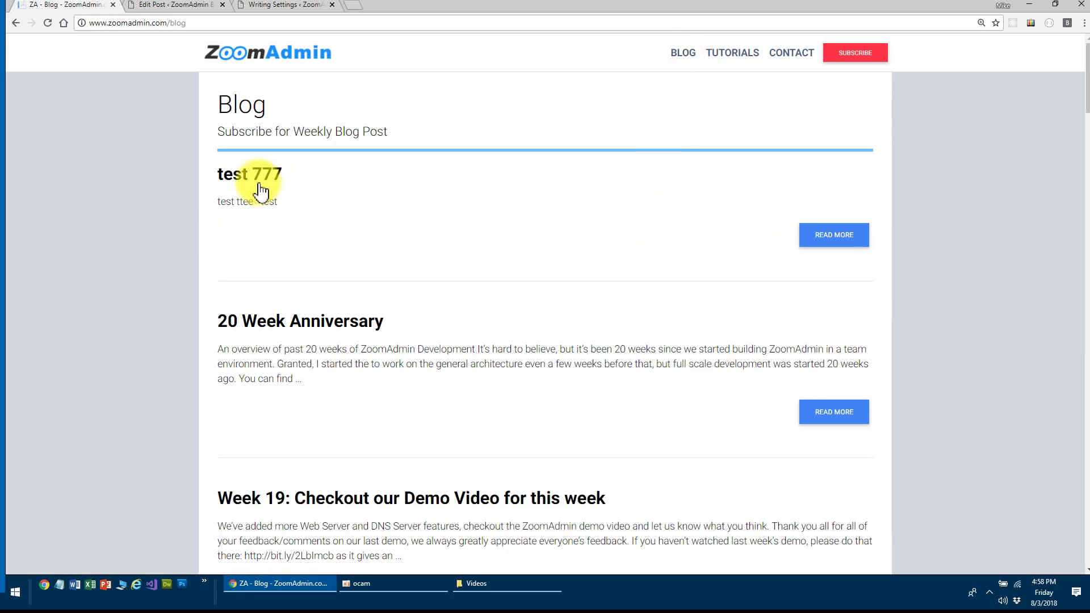
pyautogui.click(832, 240)
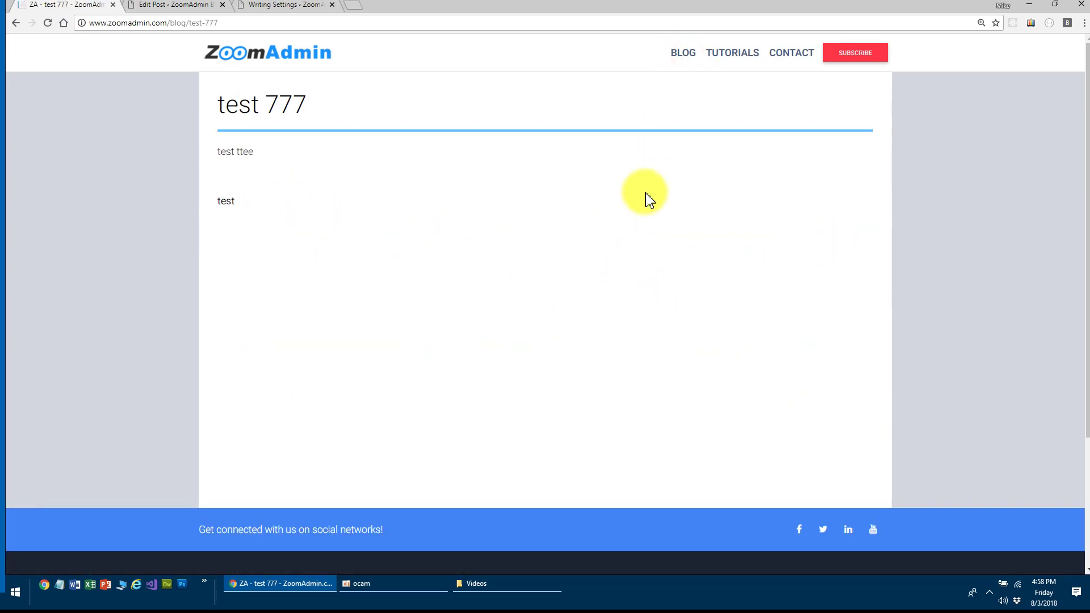
pyautogui.click(675, 52)
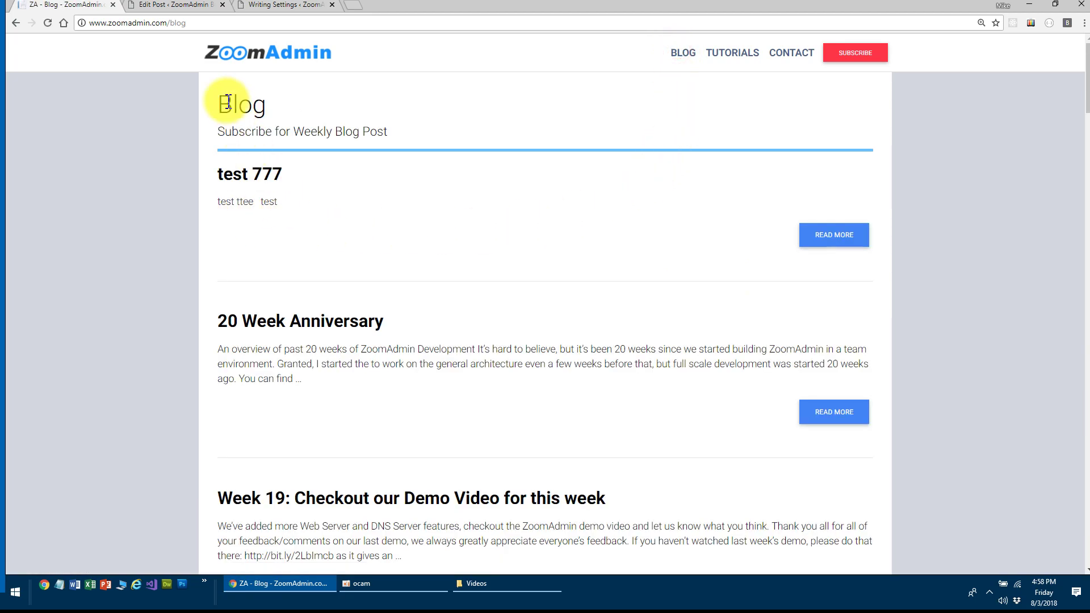
pyautogui.click(165, 6)
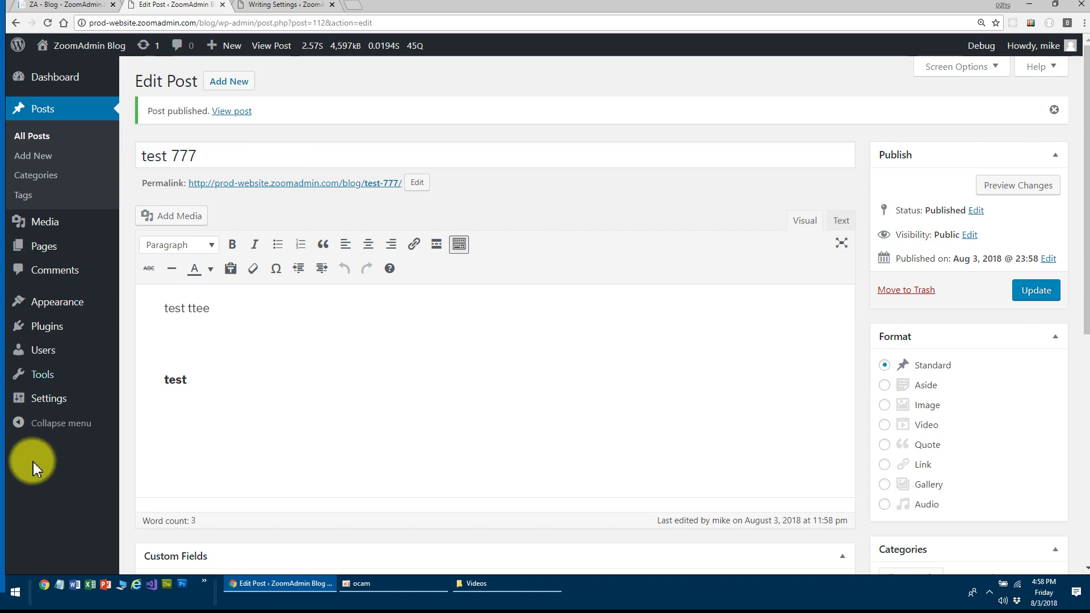
pyautogui.click(69, 5)
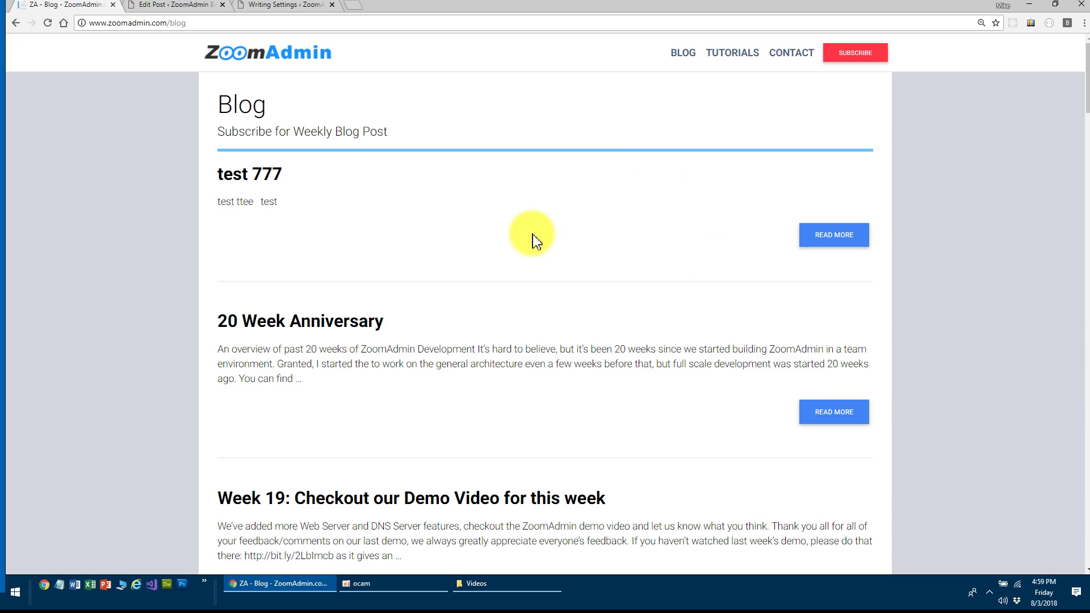
pyautogui.click(176, 5)
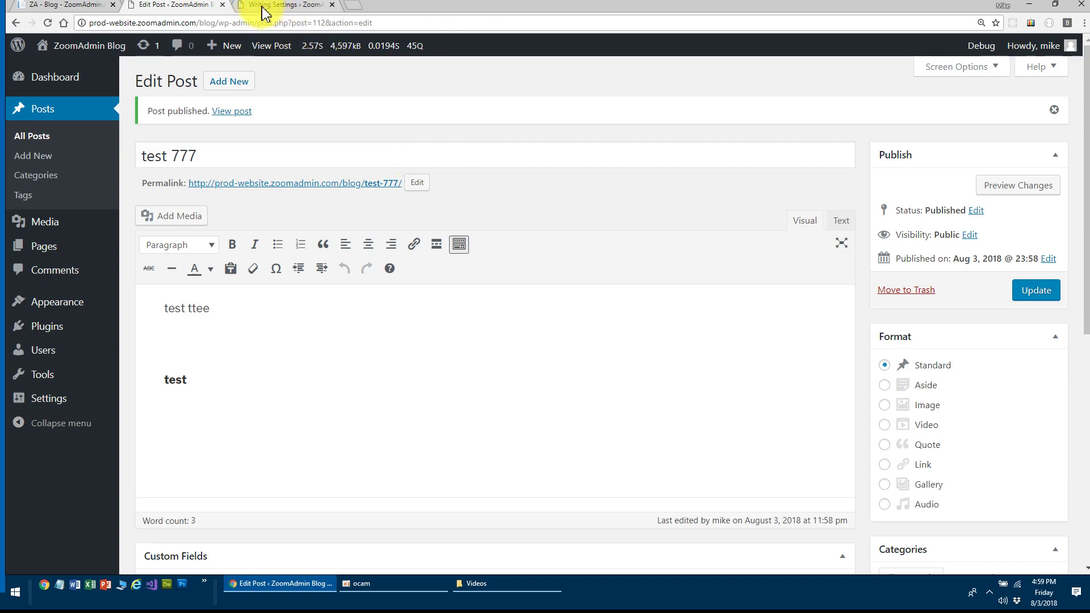
pyautogui.moveTo(47, 400)
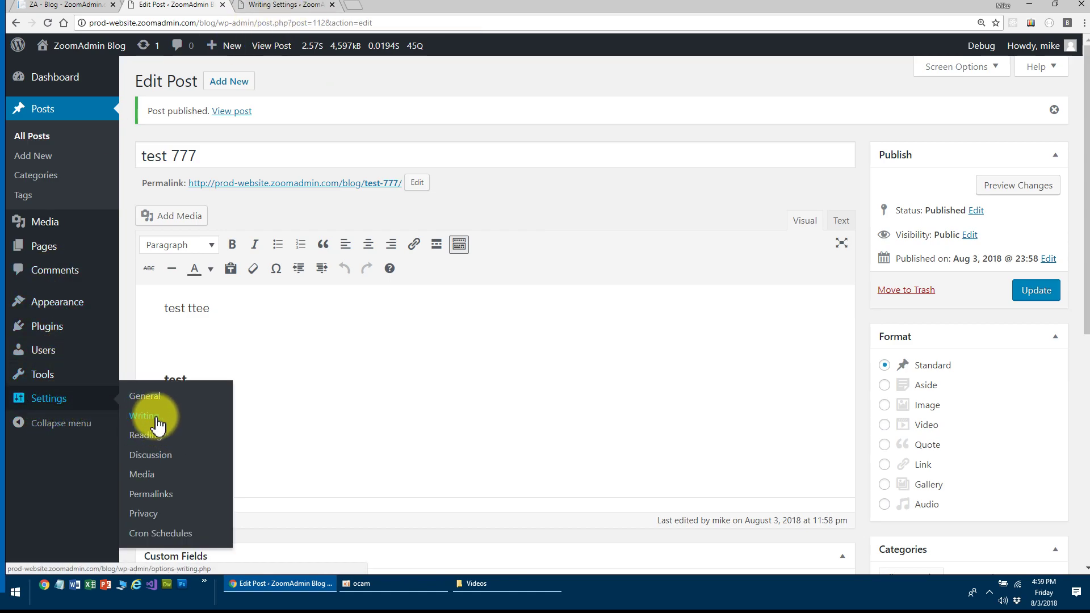
pyautogui.click(287, 5)
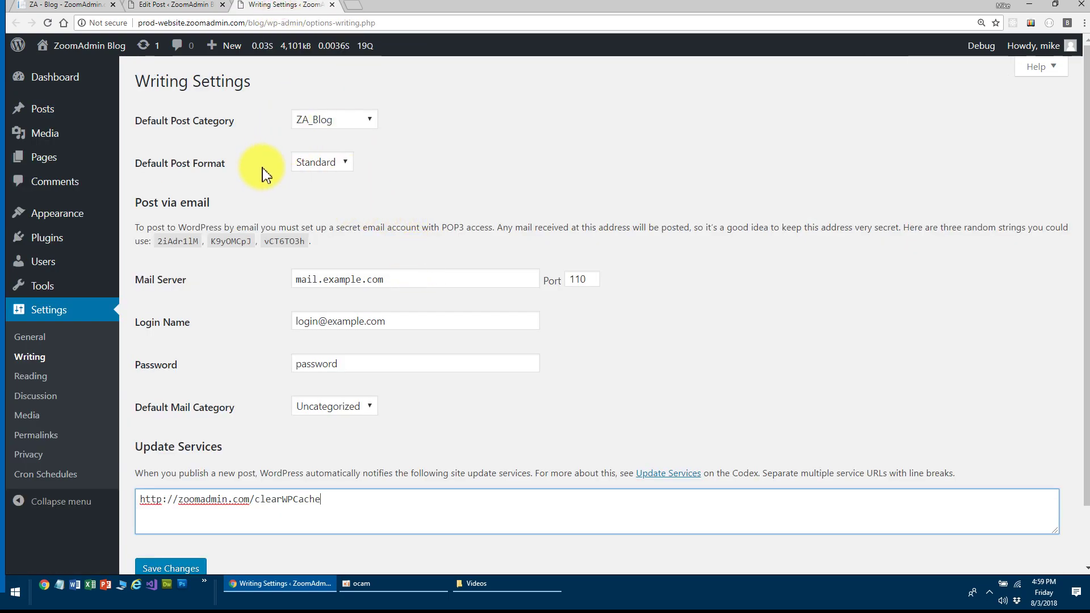
pyautogui.scroll(-2, 306, 233)
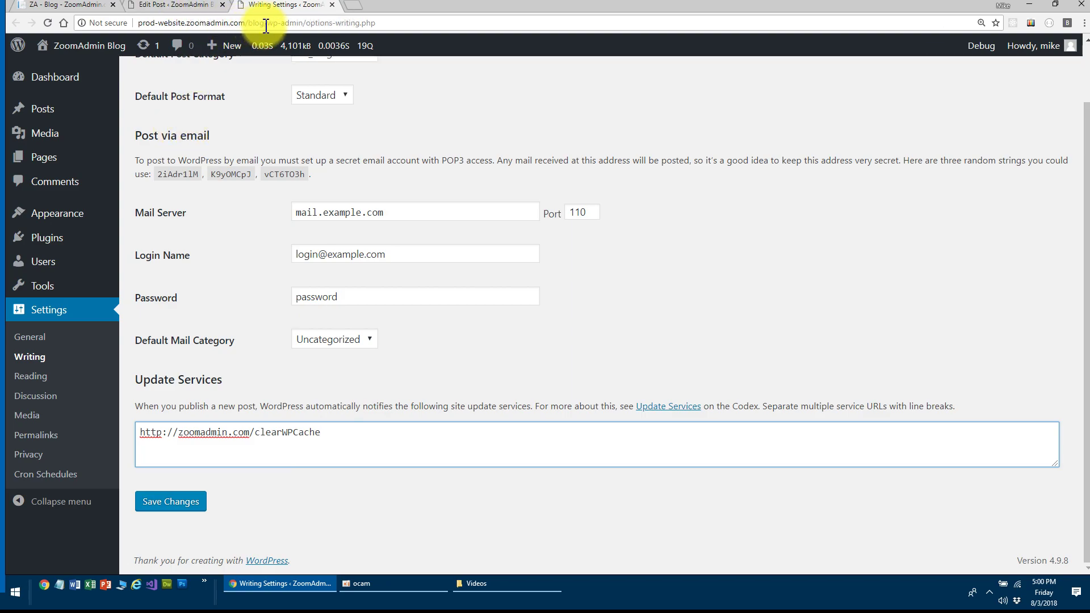
# - Select the blog's base web address in the address bar, then open the Windows Start menu
pyautogui.moveTo(264, 23); pyautogui.dragTo(128, 22)
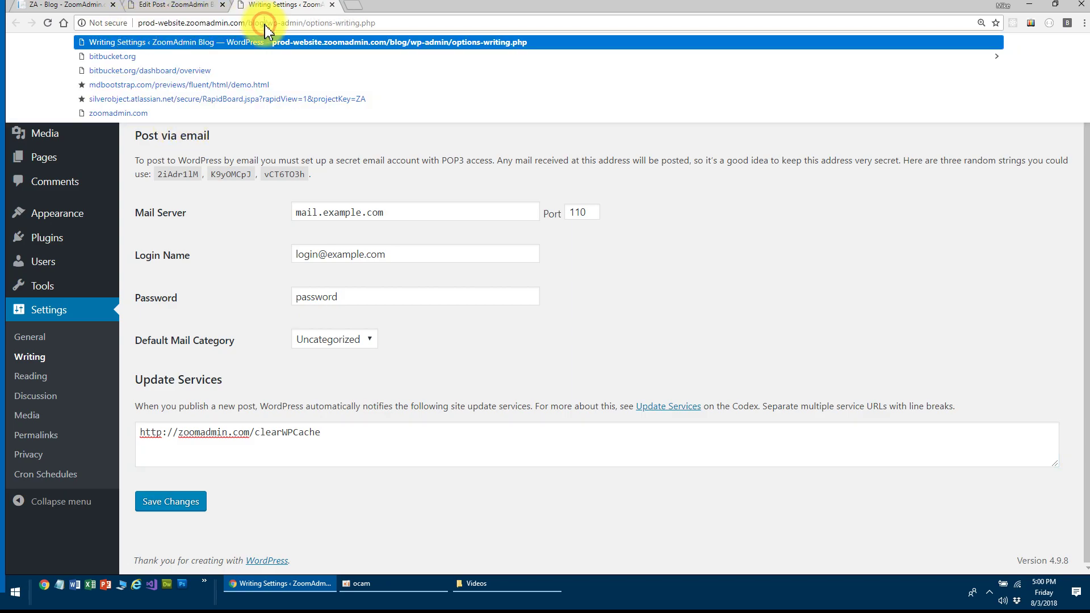
pyautogui.moveTo(264, 23); pyautogui.dragTo(138, 30)
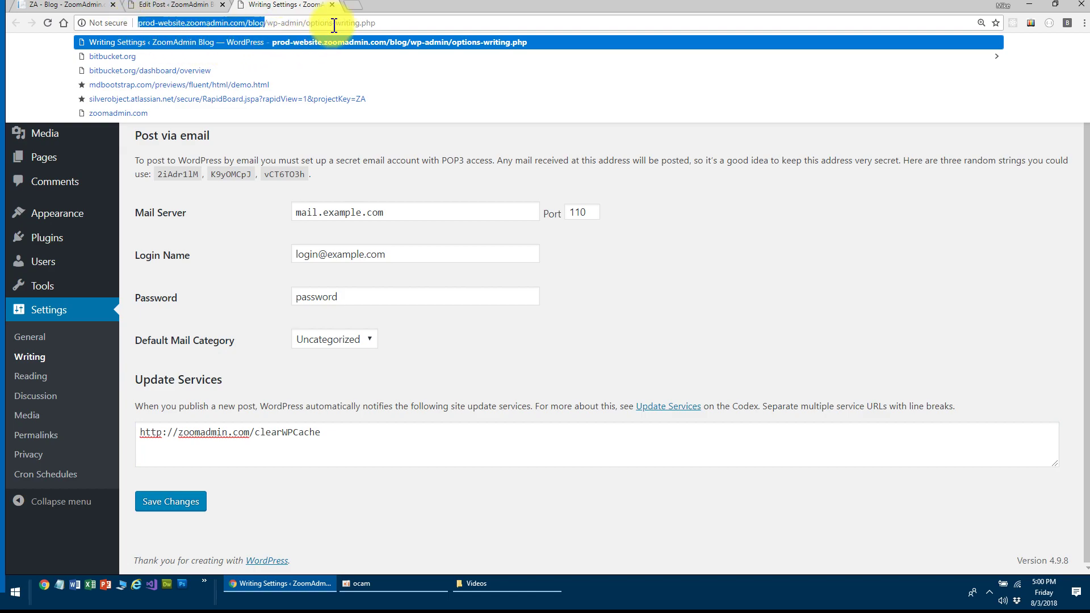
pyautogui.click(402, 27)
pyautogui.click(710, 287)
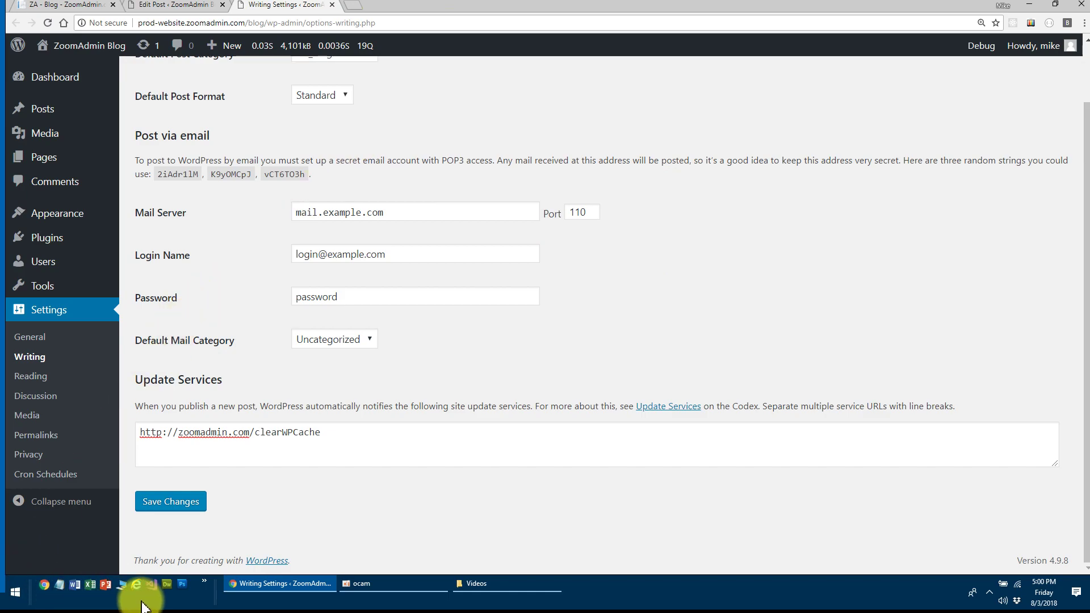
pyautogui.click(15, 590)
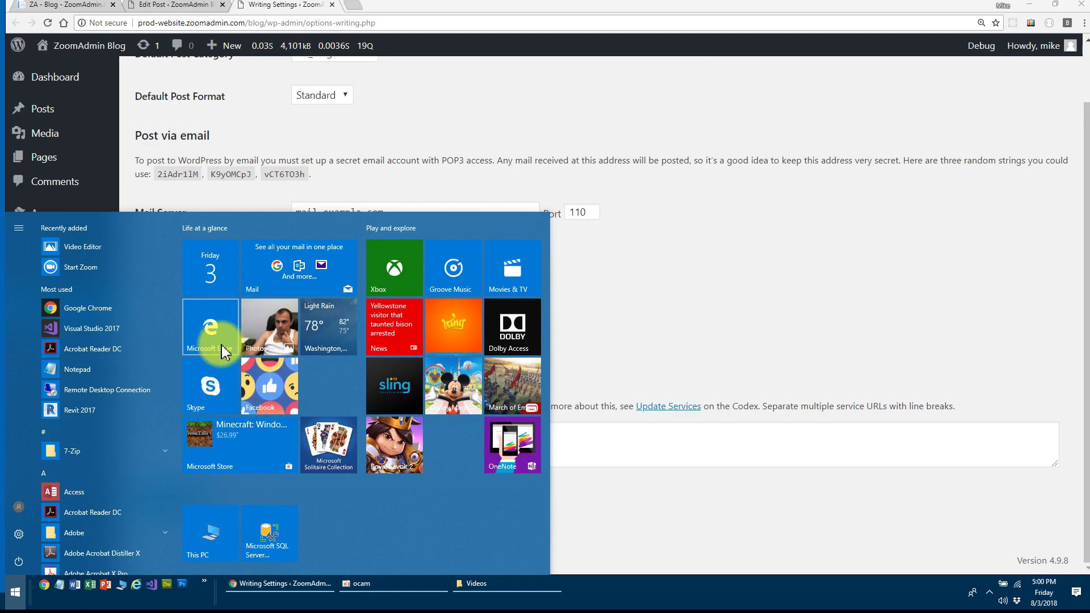
# - Load prod-website.zoomadmin.com/blog/ in Microsoft Edge to get the login prompt, then return to ZoomAdmin
pyautogui.click(210, 334)
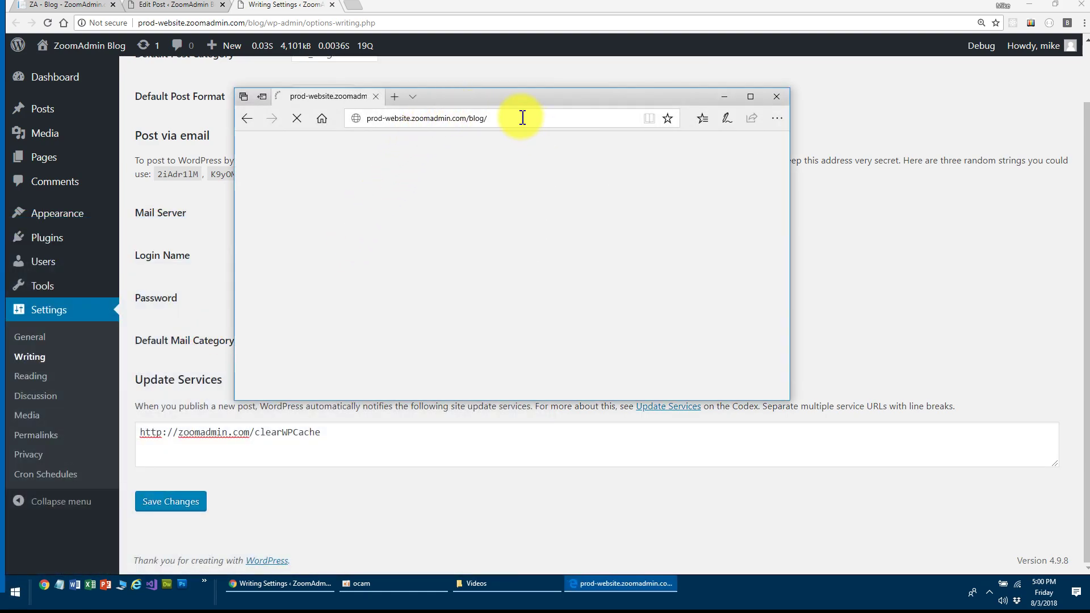
pyautogui.click(522, 118)
pyautogui.click(481, 117)
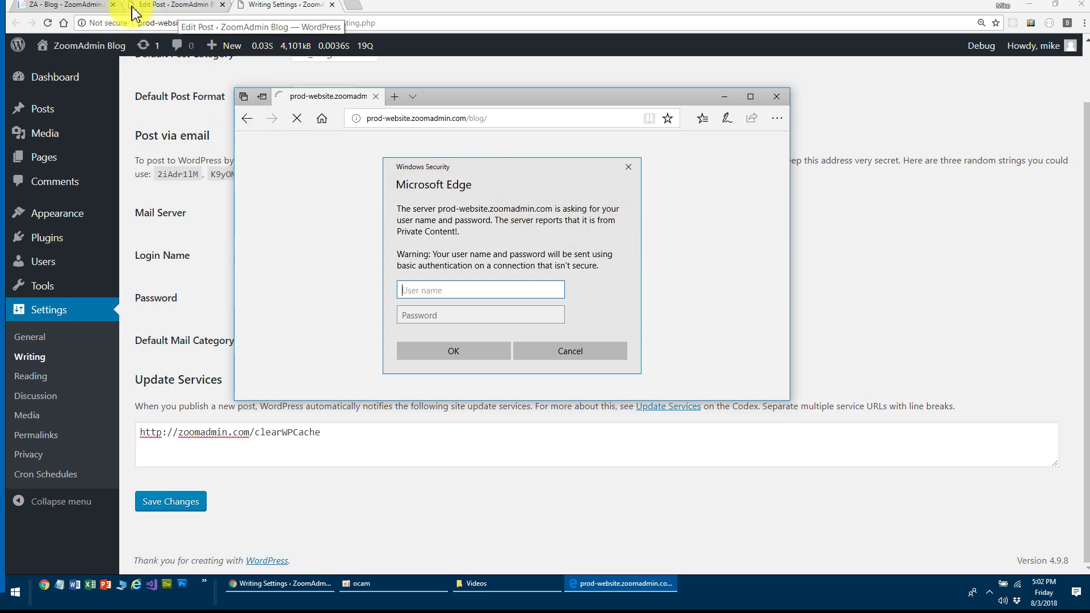
pyautogui.click(74, 6)
# - Scroll through the ZoomAdmin homepage, then return to the WordPress Writing Settings tab
pyautogui.click(257, 52)
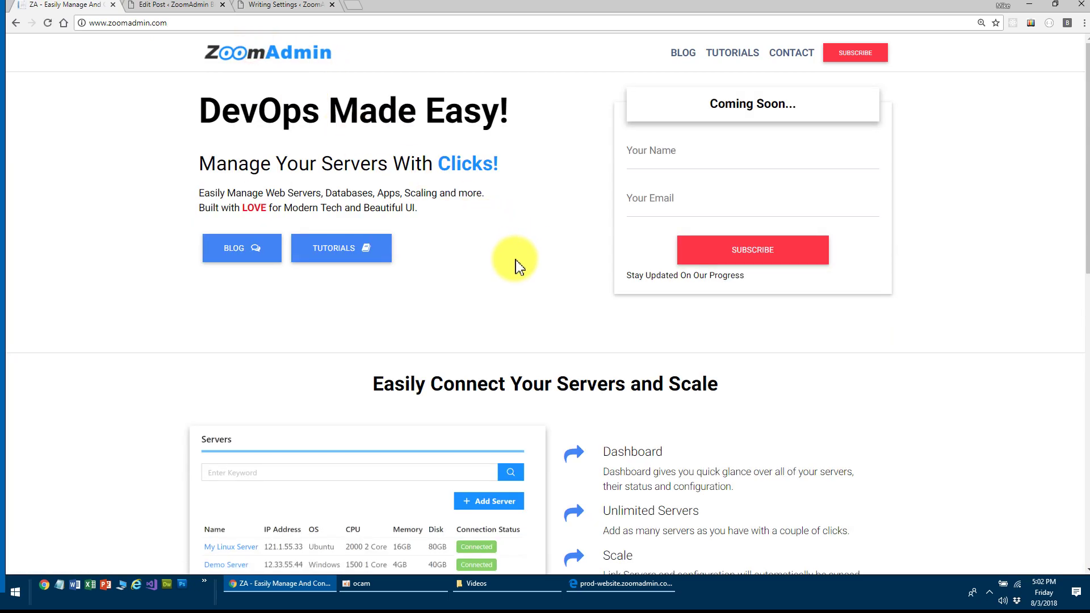
pyautogui.scroll(-4, 513, 280)
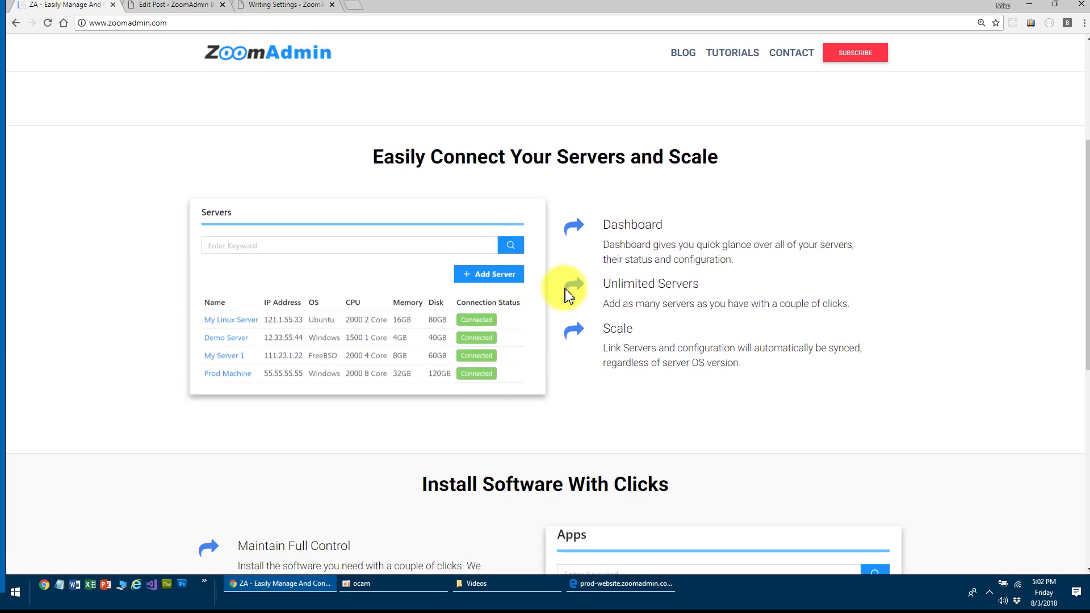
pyautogui.scroll(4, 567, 288)
pyautogui.scroll(-2, 566, 295)
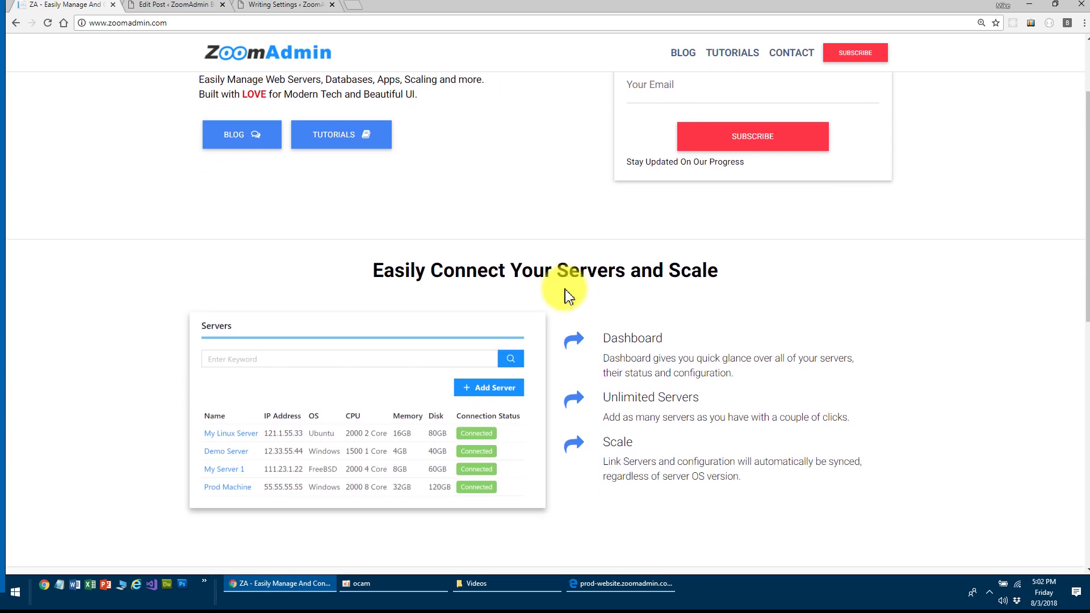
pyautogui.scroll(-2, 567, 306)
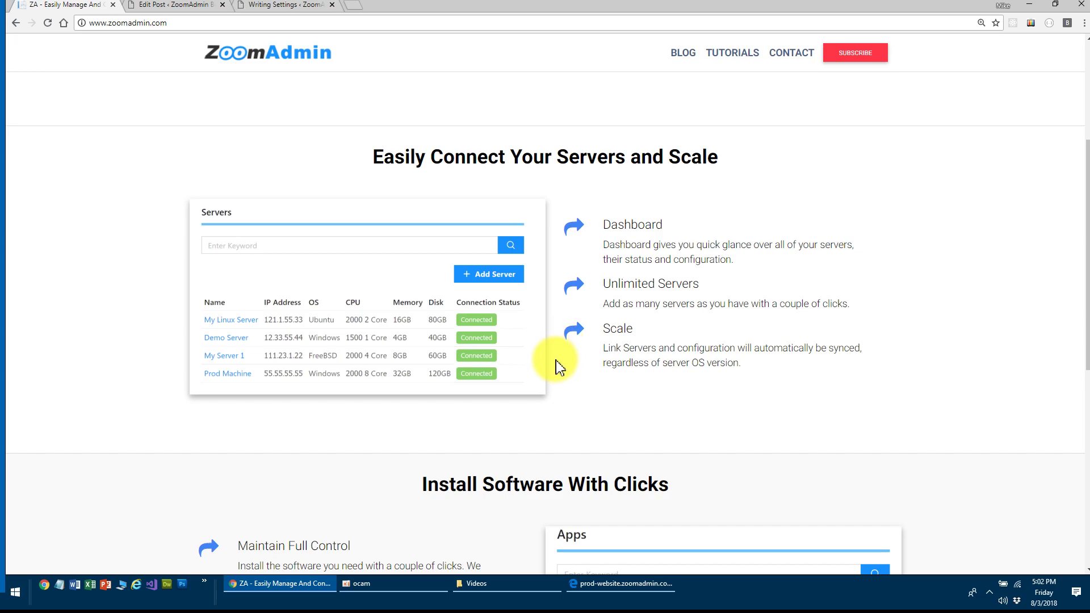
pyautogui.scroll(-6, 559, 366)
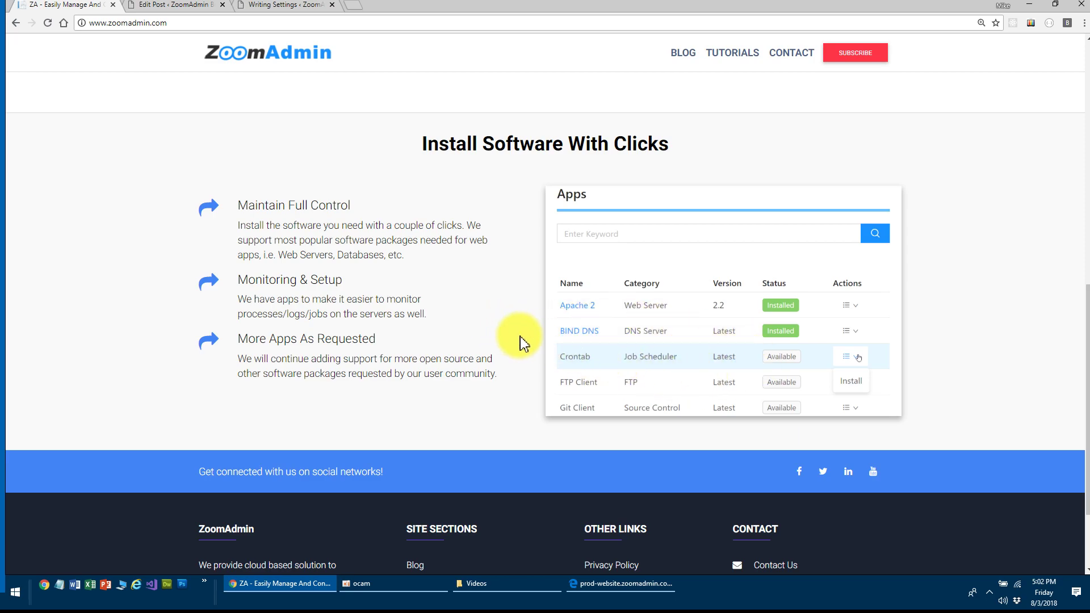
pyautogui.scroll(5, 658, 336)
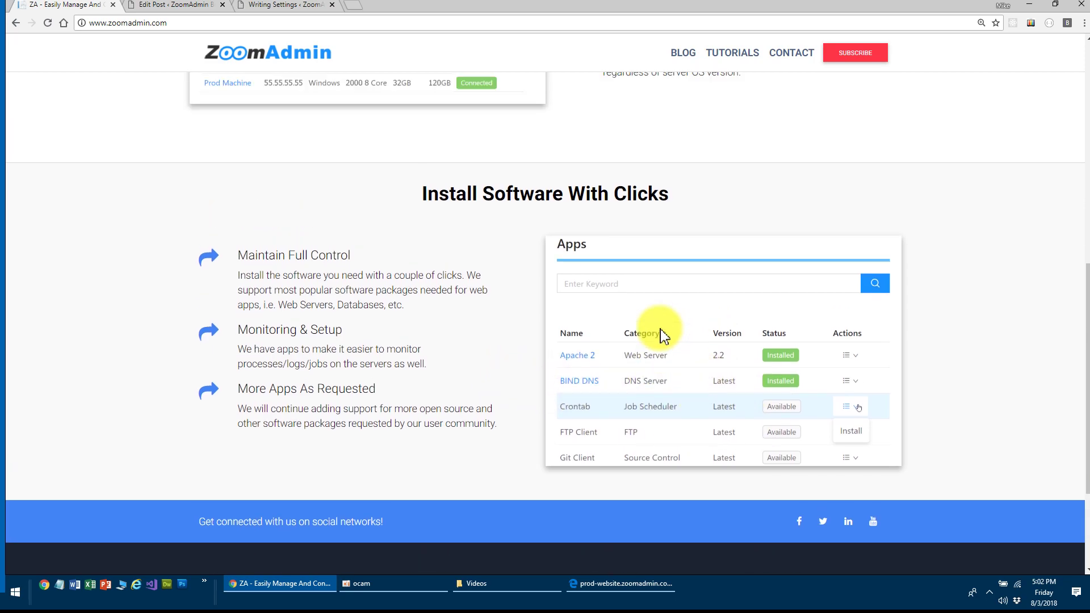
pyautogui.scroll(5, 640, 339)
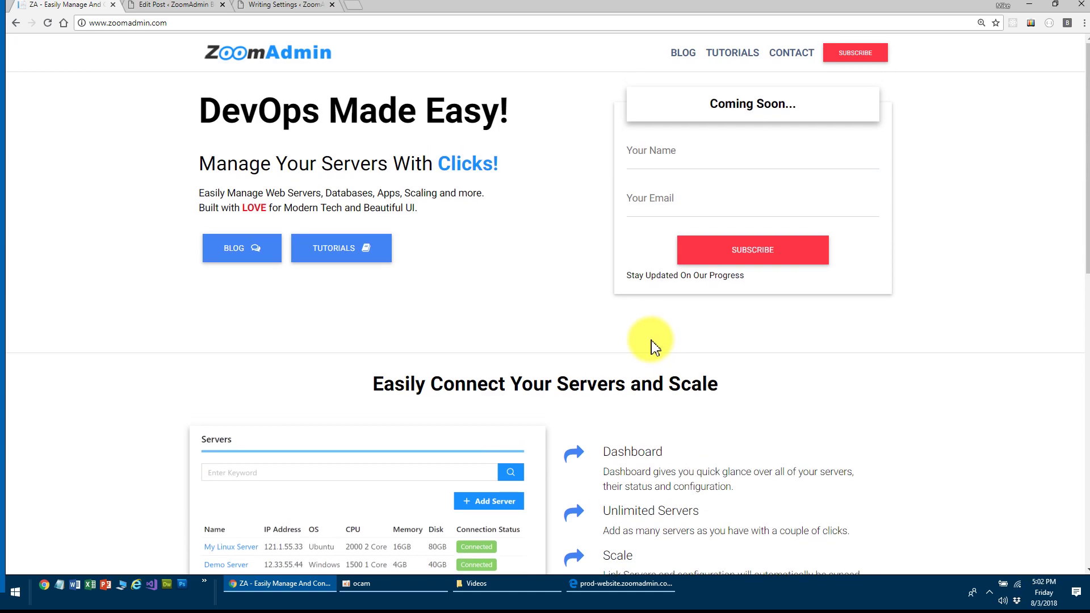
pyautogui.click(276, 6)
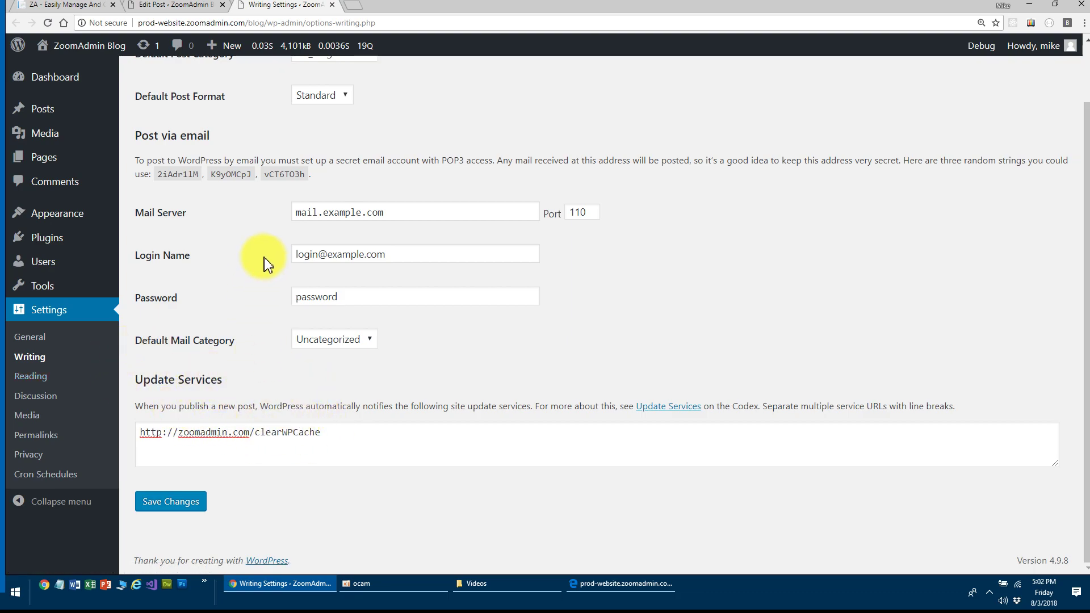
pyautogui.click(60, 5)
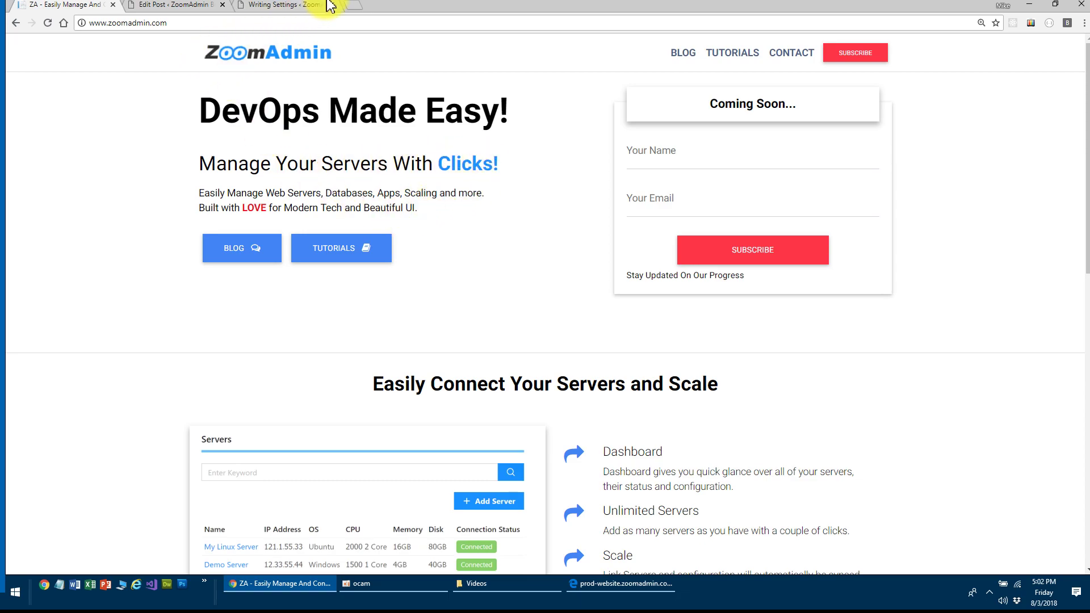
pyautogui.click(275, 7)
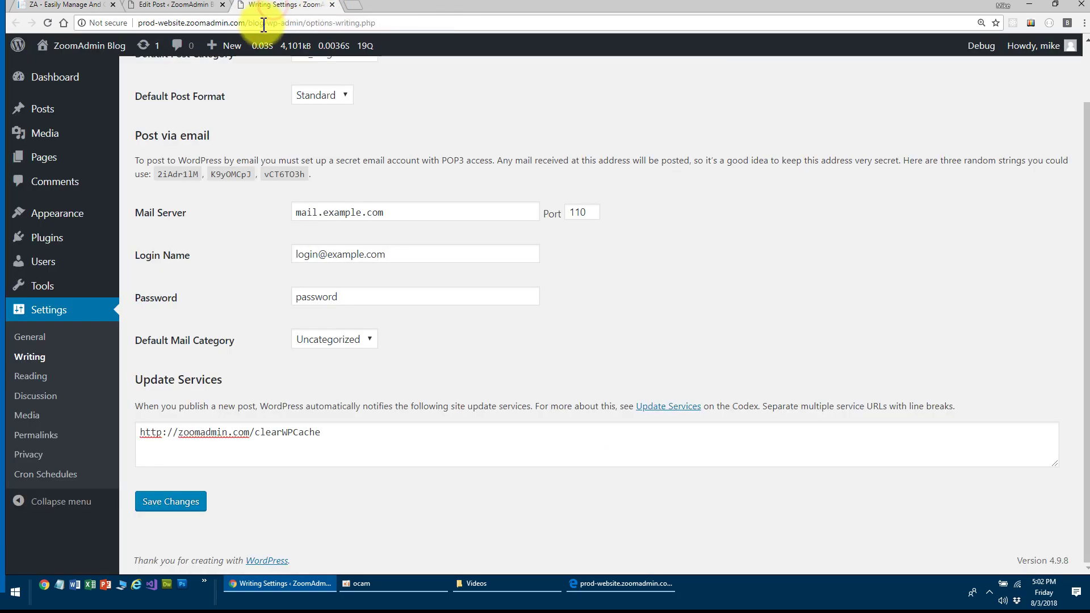
pyautogui.click(75, 7)
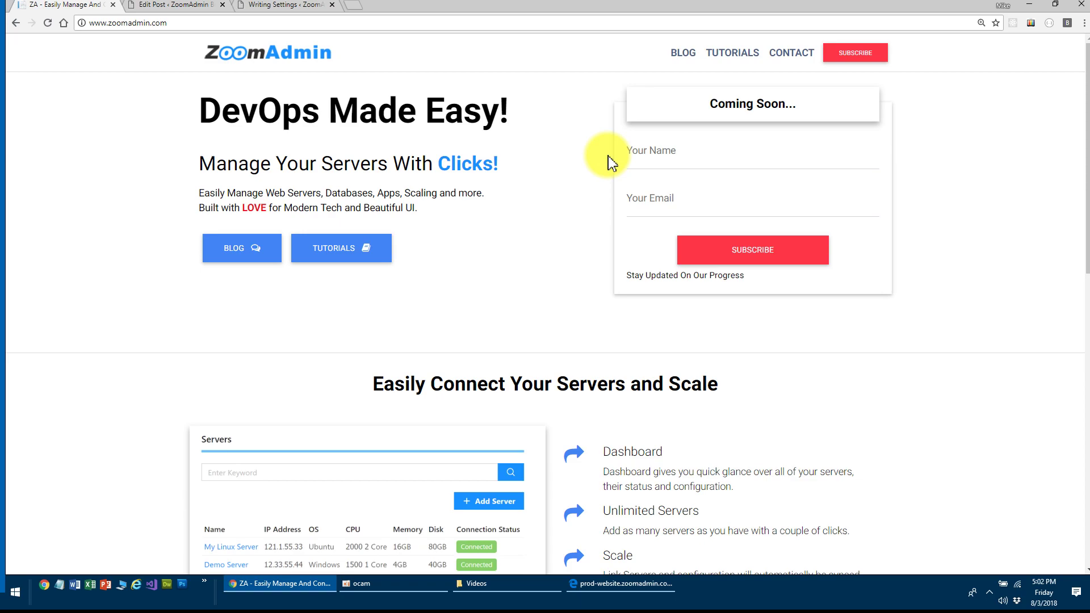
pyautogui.click(267, 8)
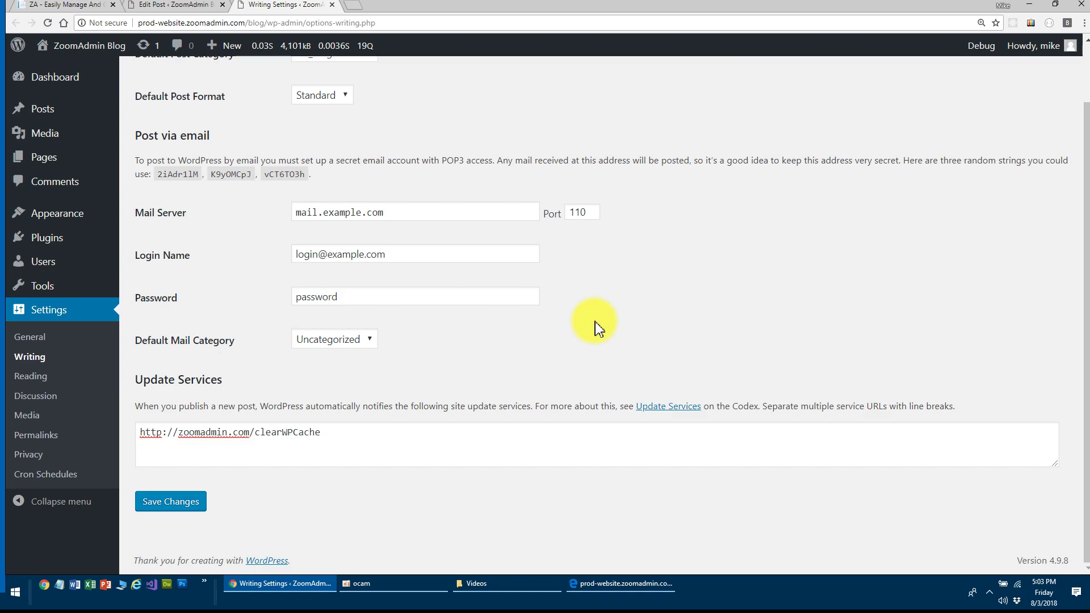
# - Select the clearWPCache Update Services URL, check the 'test 777' Edit Post tab, and return to the homepage
pyautogui.click(338, 434)
pyautogui.moveTo(338, 434); pyautogui.dragTo(144, 433)
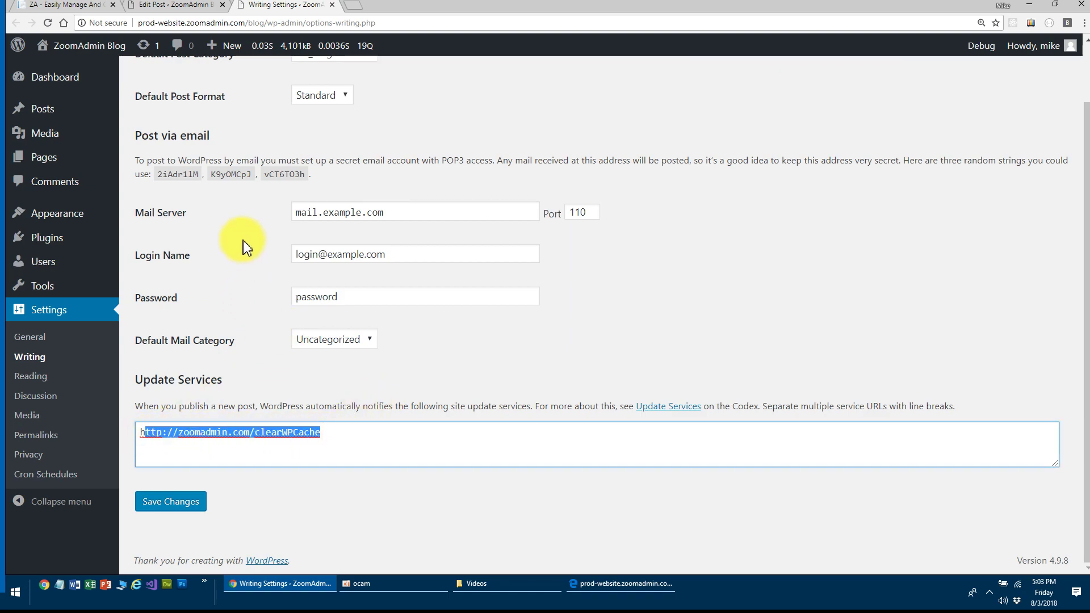
pyautogui.click(39, 10)
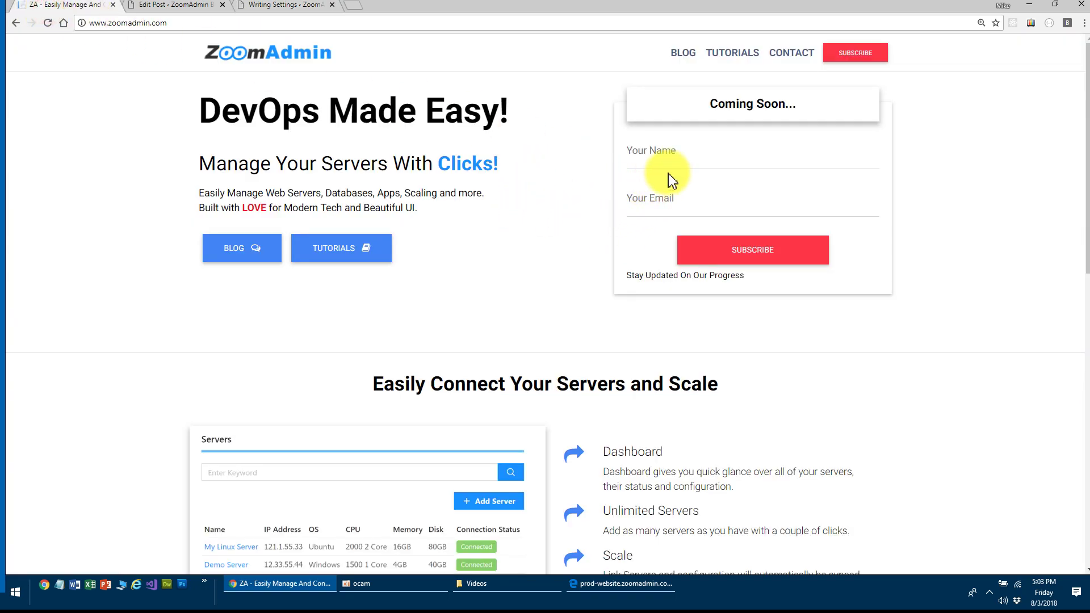
pyautogui.scroll(-2, 515, 219)
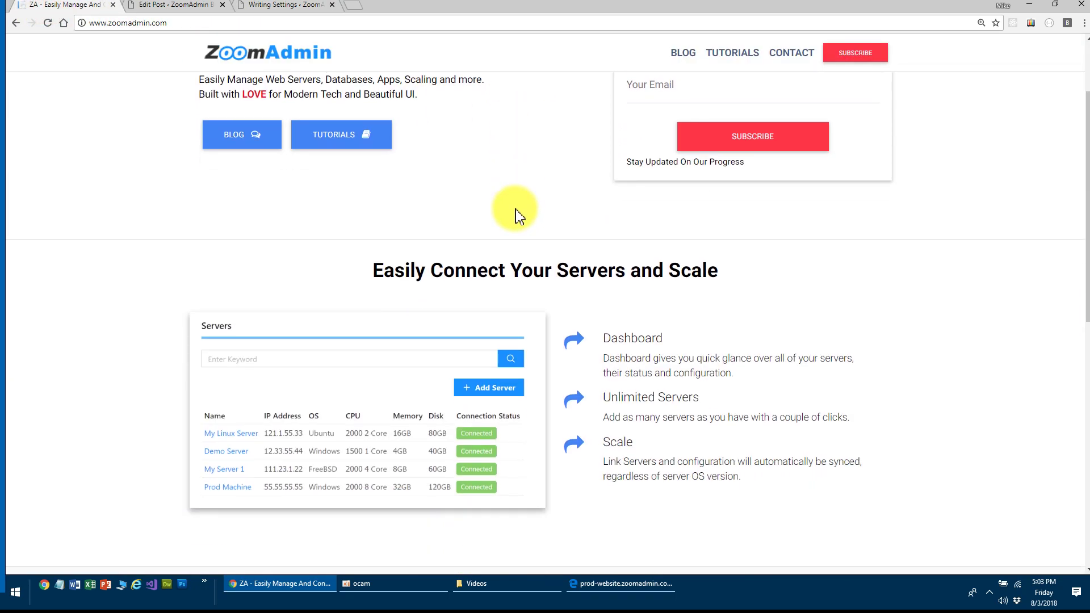
pyautogui.scroll(2, 515, 211)
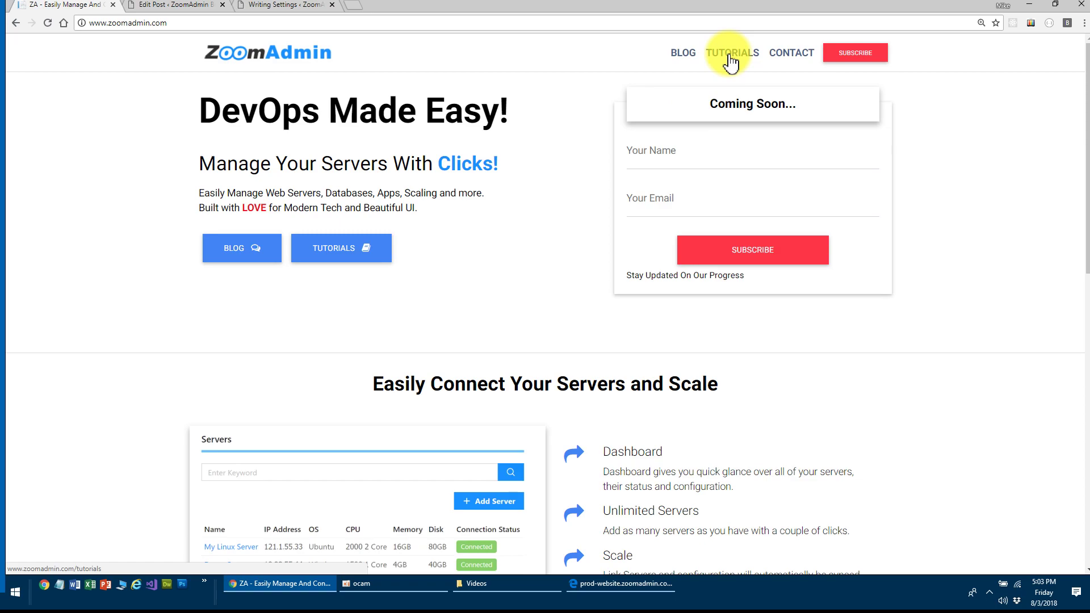
pyautogui.click(177, 5)
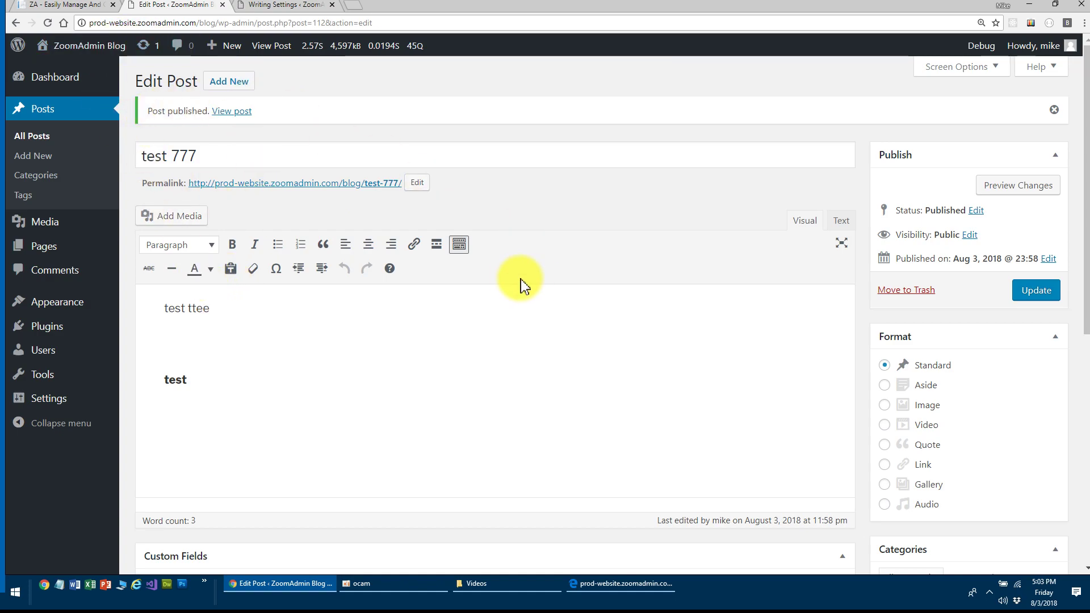
pyautogui.click(71, 6)
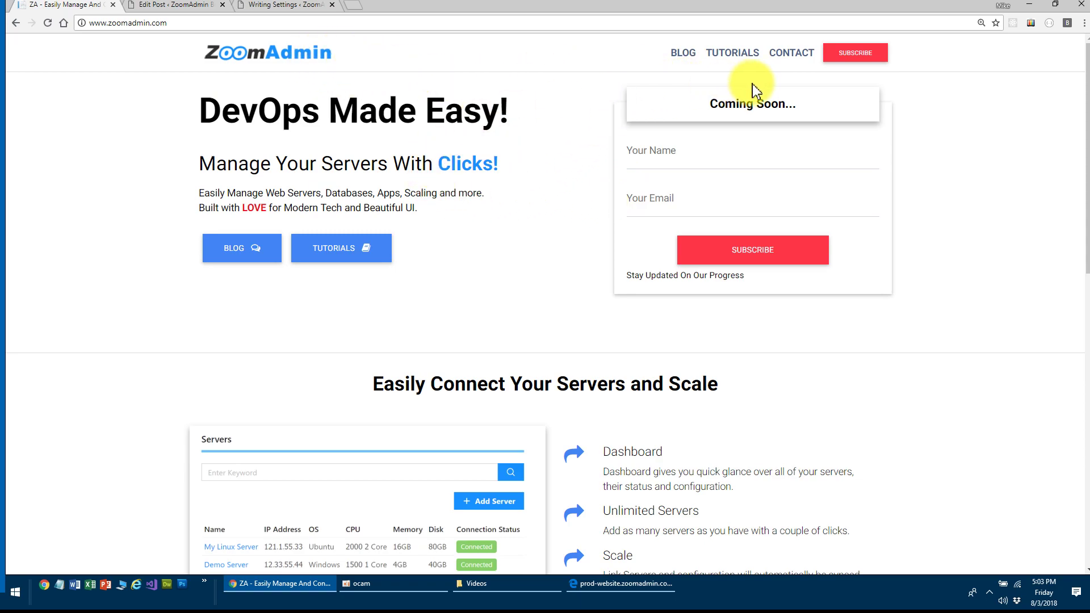
# - From the blog list now topped by 'test 777', open and read the '20 Week Anniversary' post
pyautogui.click(682, 56)
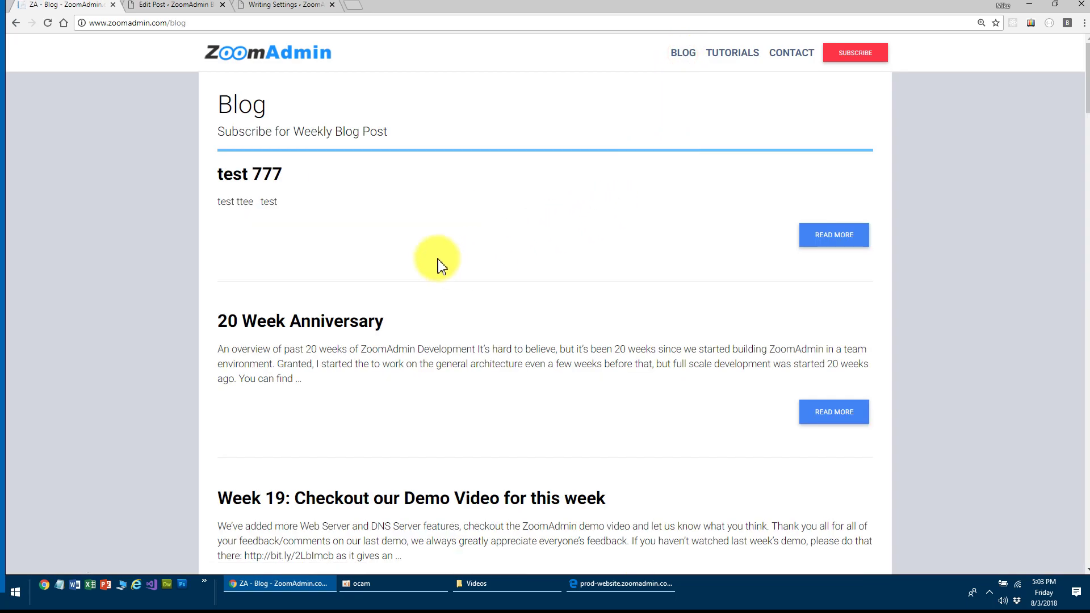
pyautogui.click(818, 416)
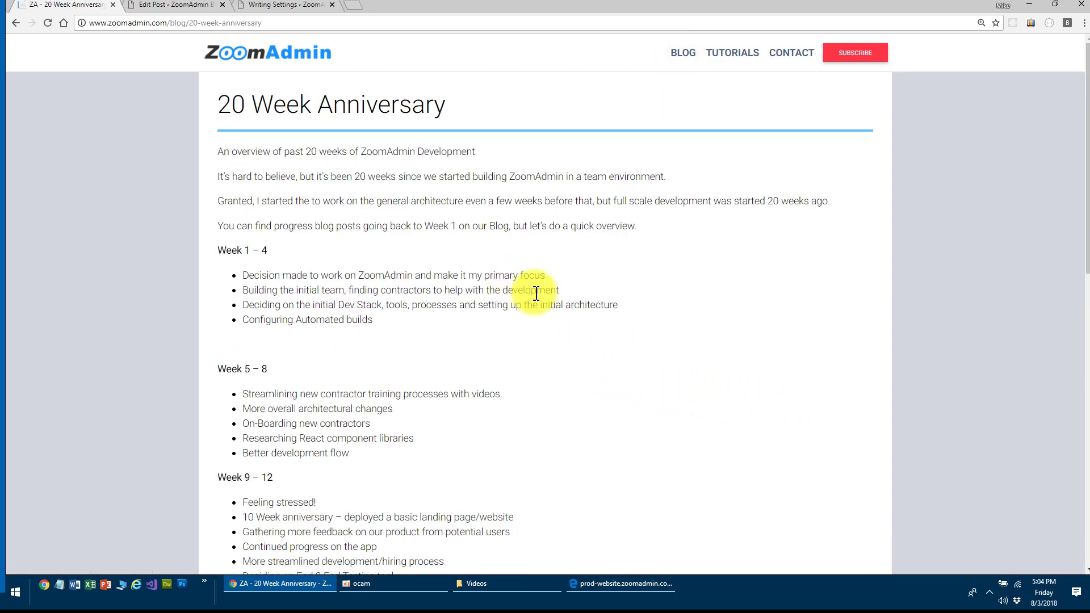
pyautogui.scroll(-4, 669, 348)
pyautogui.scroll(-4, 669, 348)
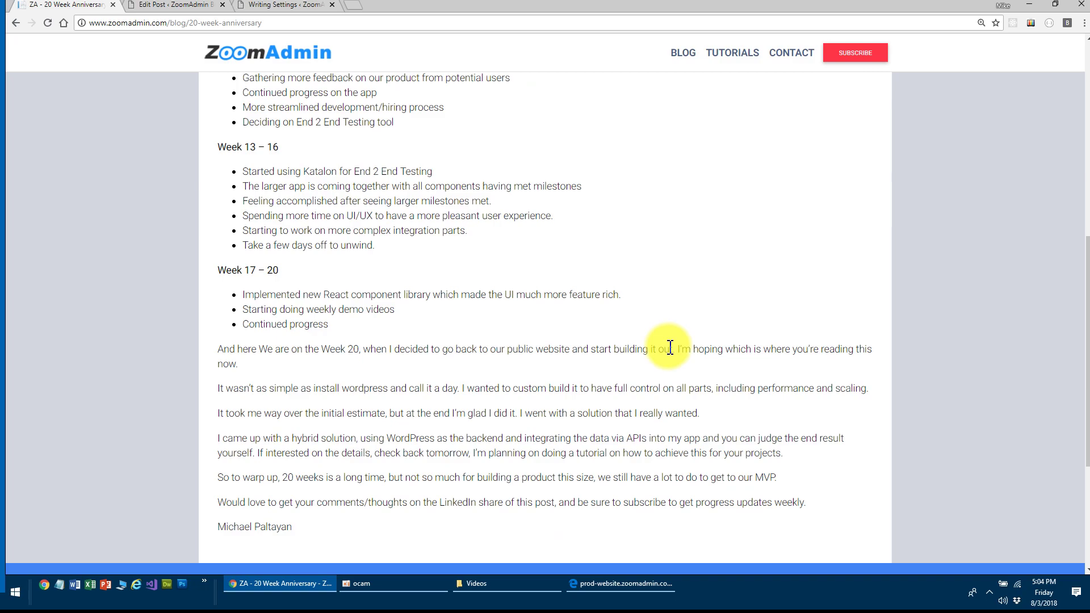
pyautogui.scroll(-5, 669, 347)
pyautogui.scroll(14, 669, 351)
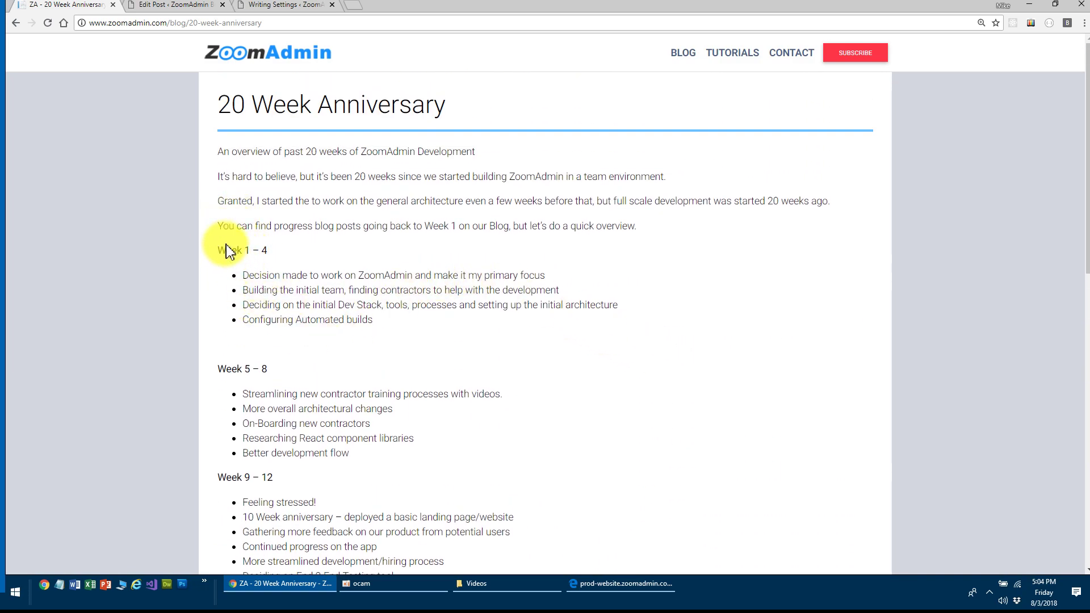
pyautogui.scroll(-7, 370, 377)
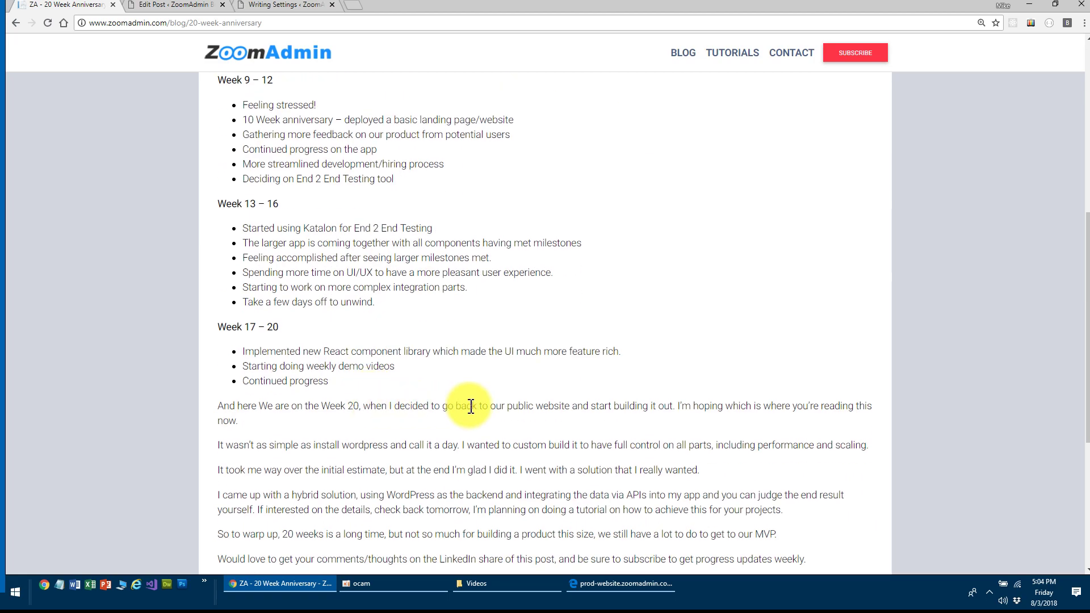
pyautogui.scroll(7, 448, 342)
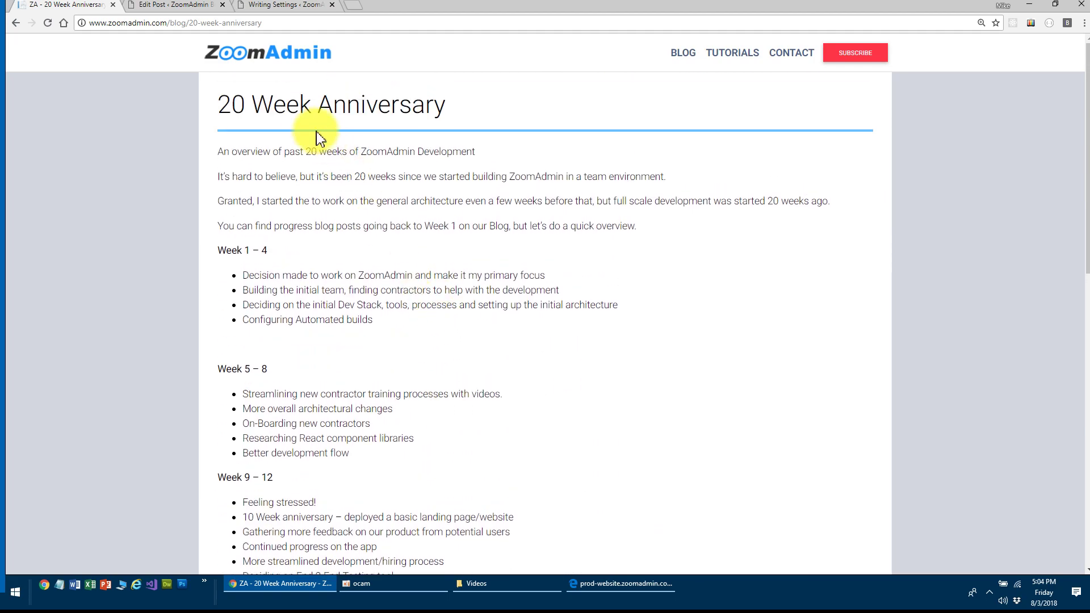
# - Return from the '20 Week Anniversary' post to the 'DevOps Made Easy!' home page and scroll to the servers section
pyautogui.click(250, 61)
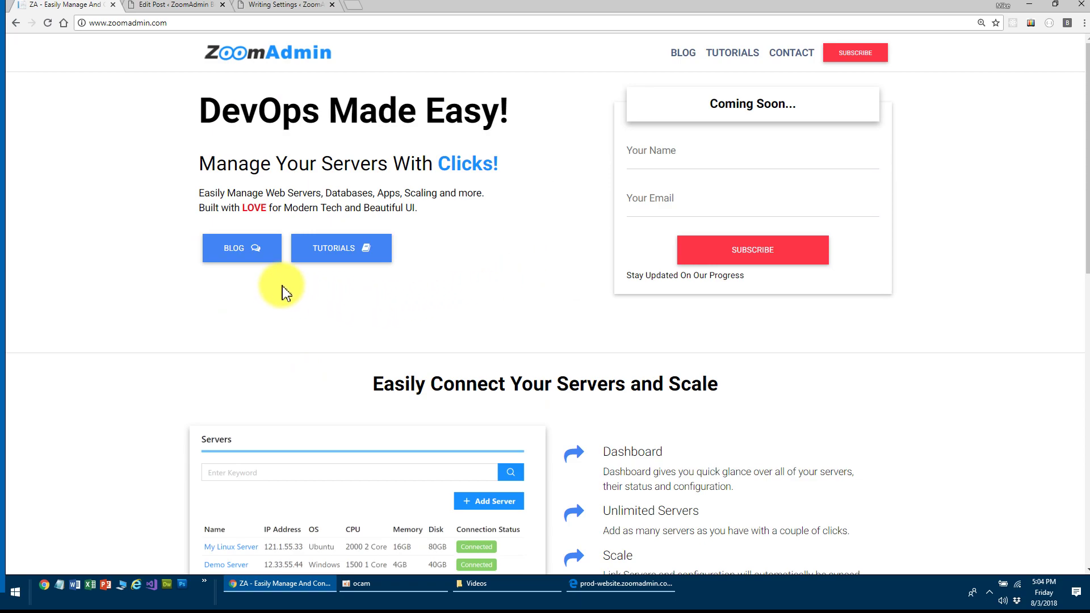
pyautogui.scroll(-8, 462, 353)
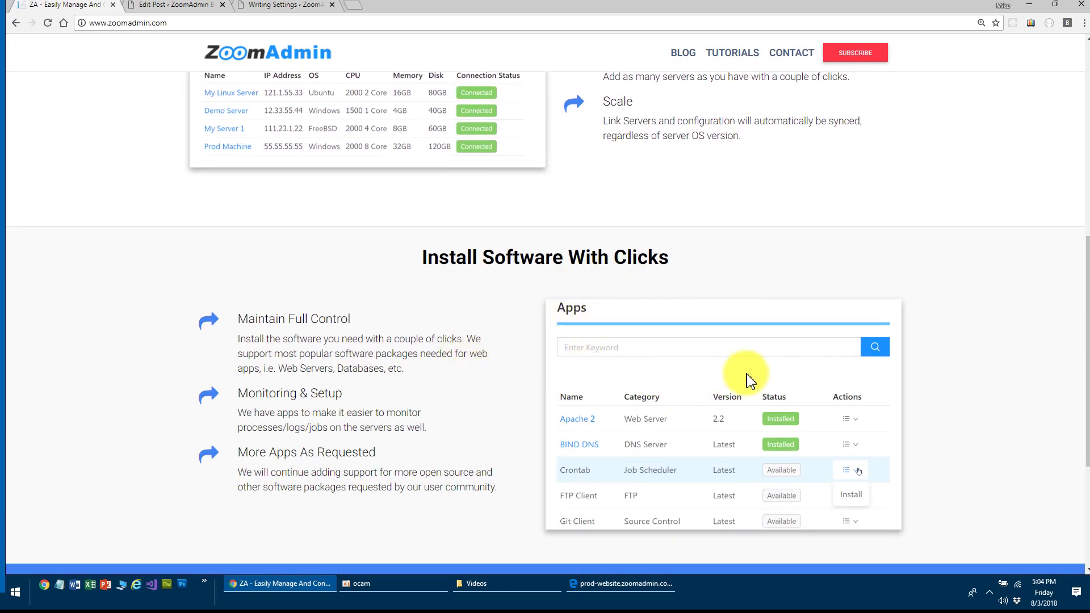
pyautogui.scroll(8, 686, 335)
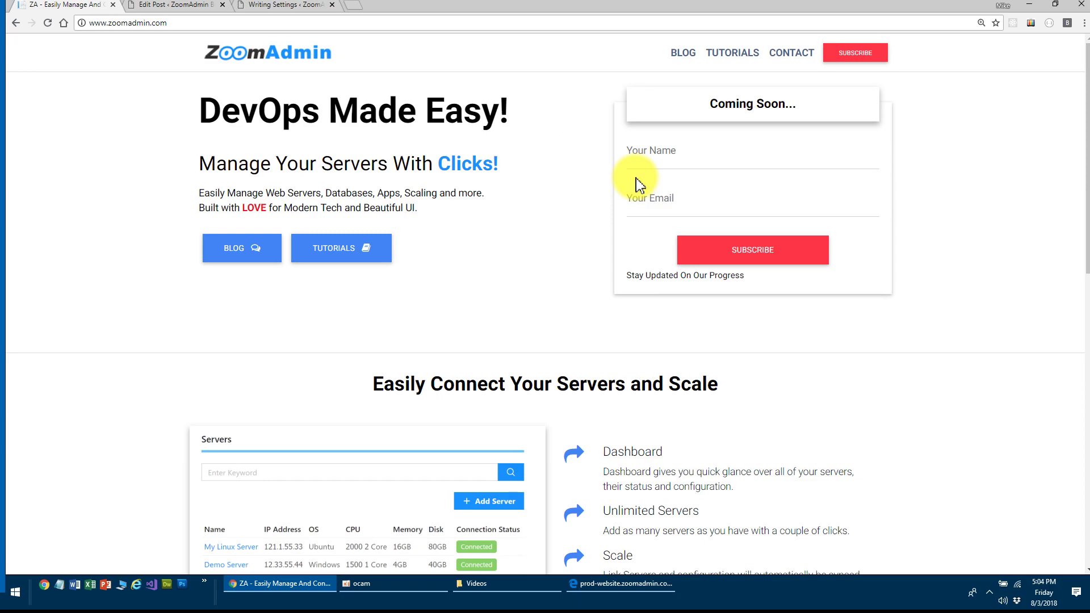
pyautogui.scroll(-4, 552, 255)
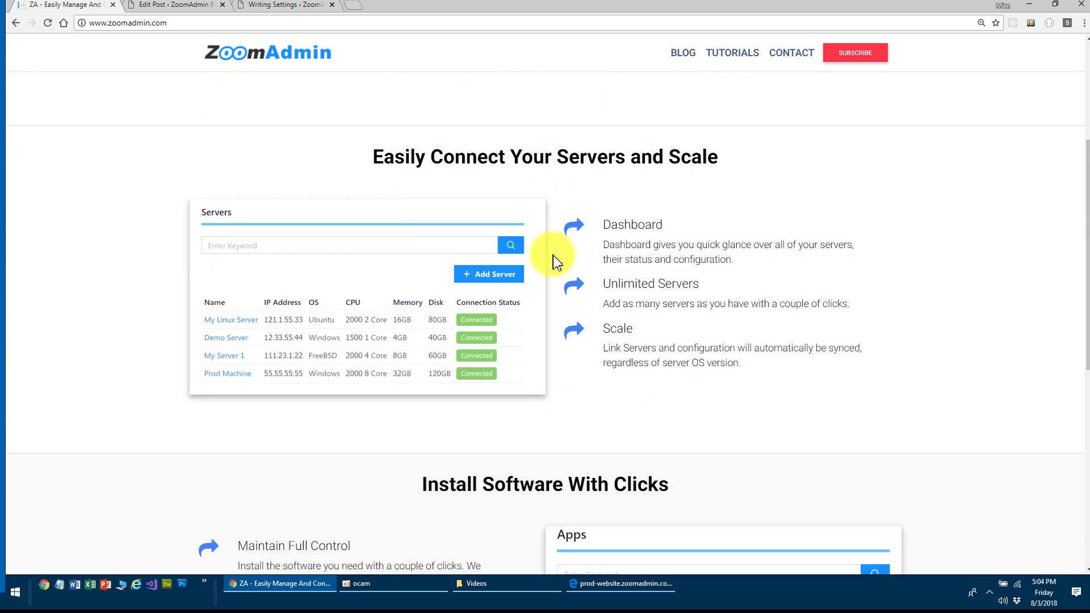